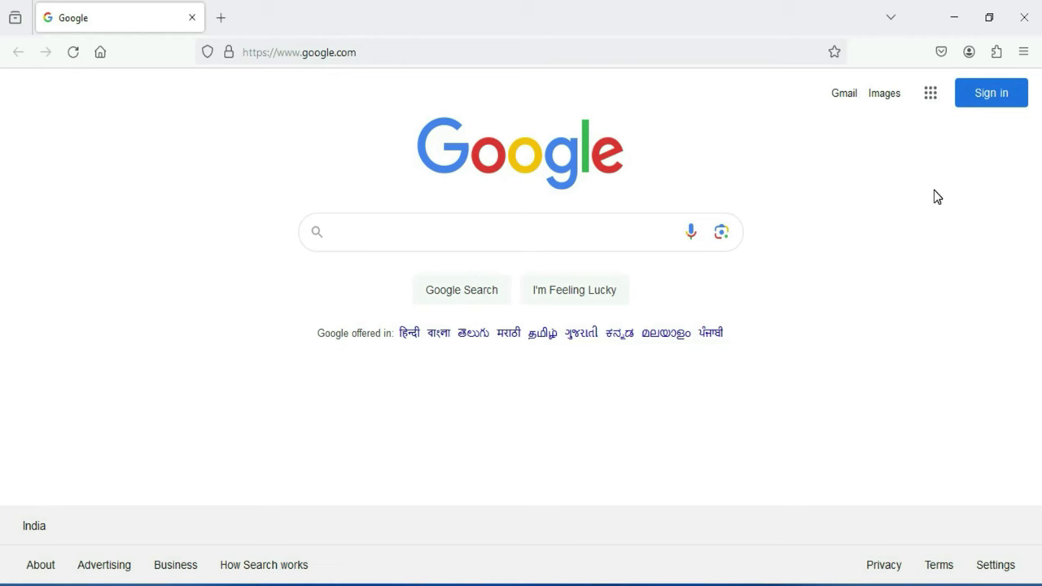
- Clear Firefox's history, cookies, cache, logins and site data for the Everything time range
click(1023, 56)
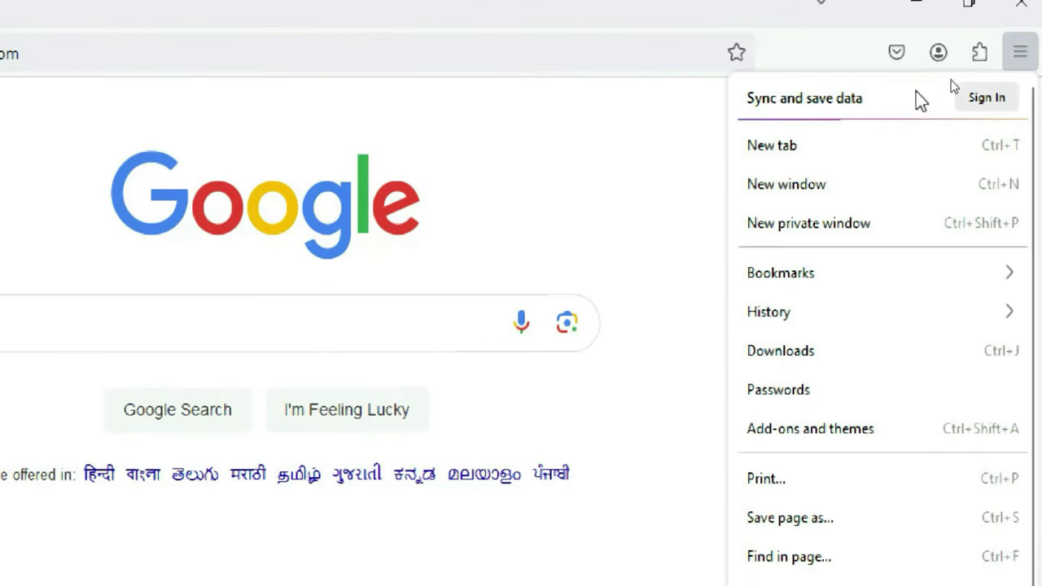
click(802, 306)
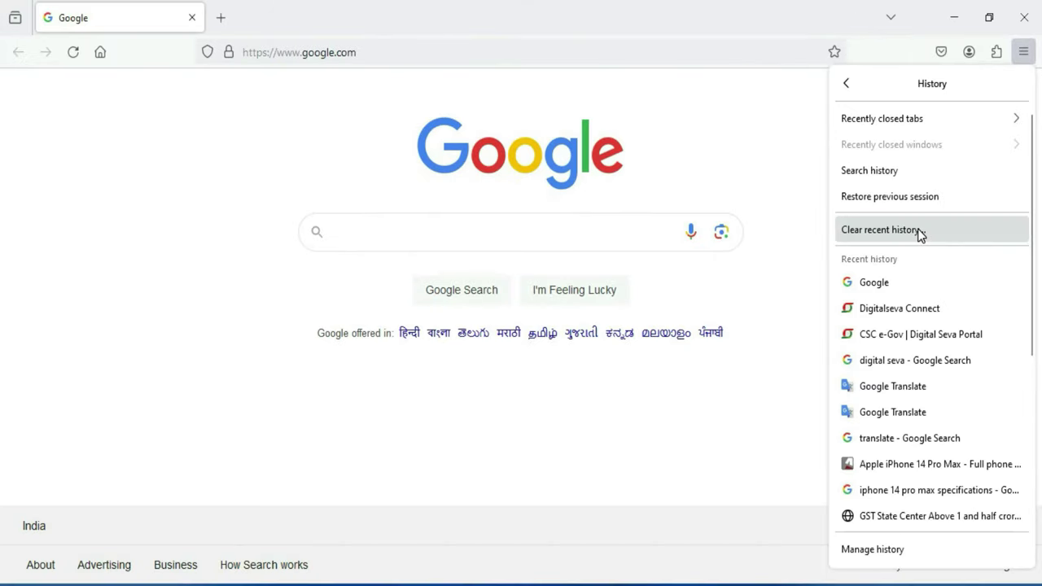
click(919, 235)
click(491, 72)
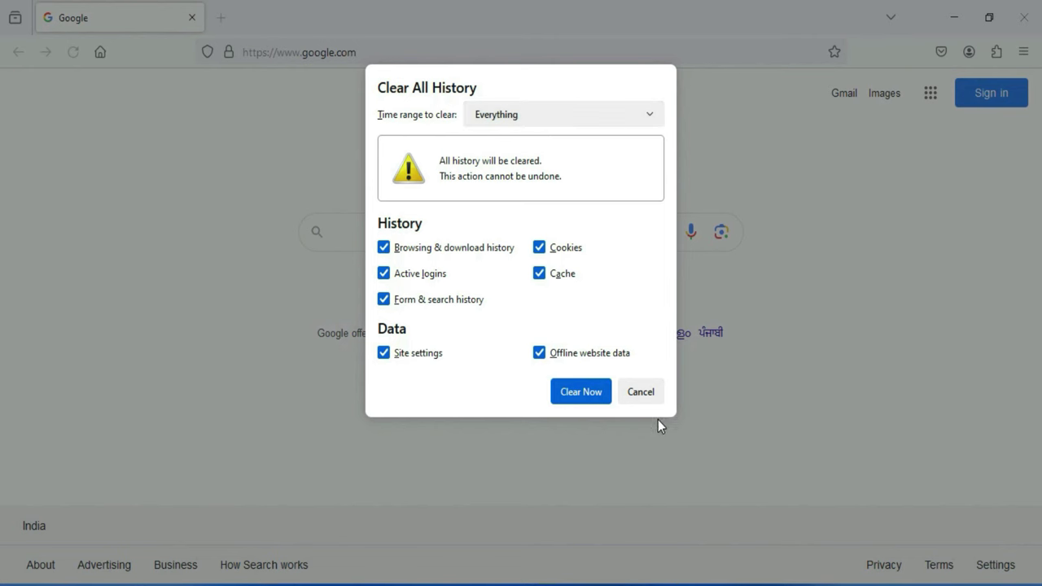
click(580, 393)
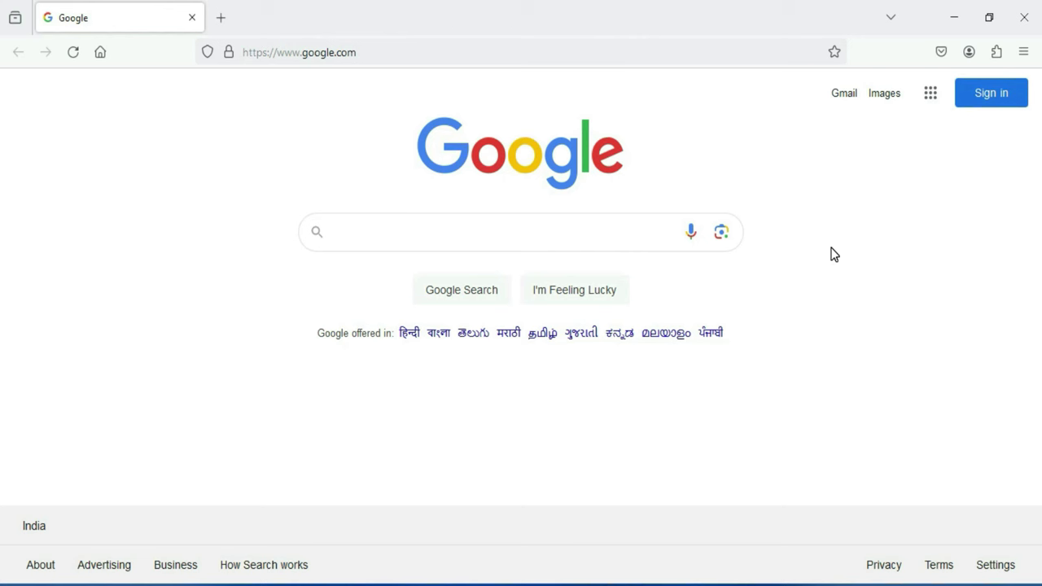
- Go to the Digital Seva Portal via the address bar and sign in
click(365, 50)
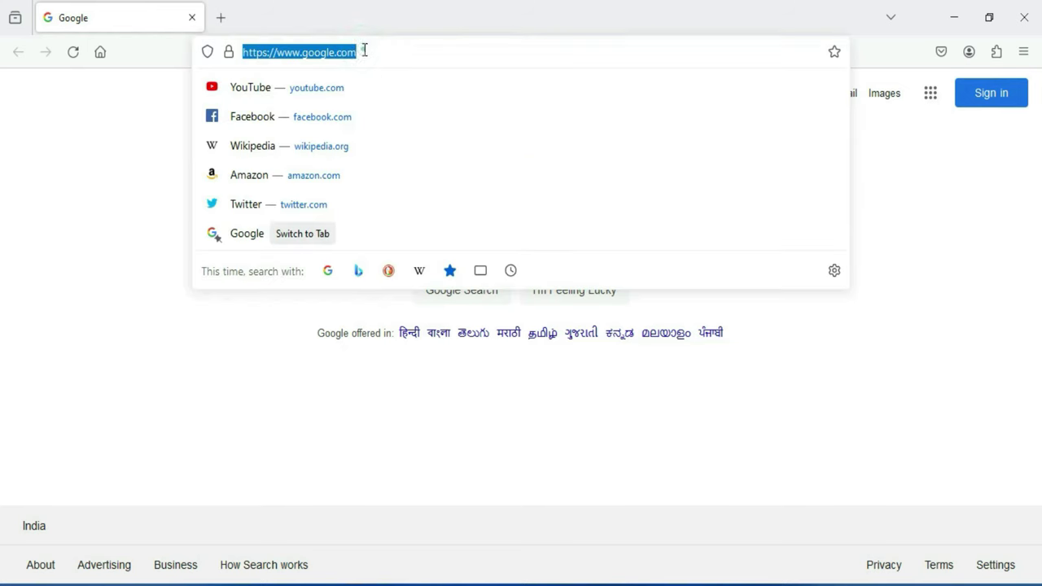
text(digitalseva.csc)
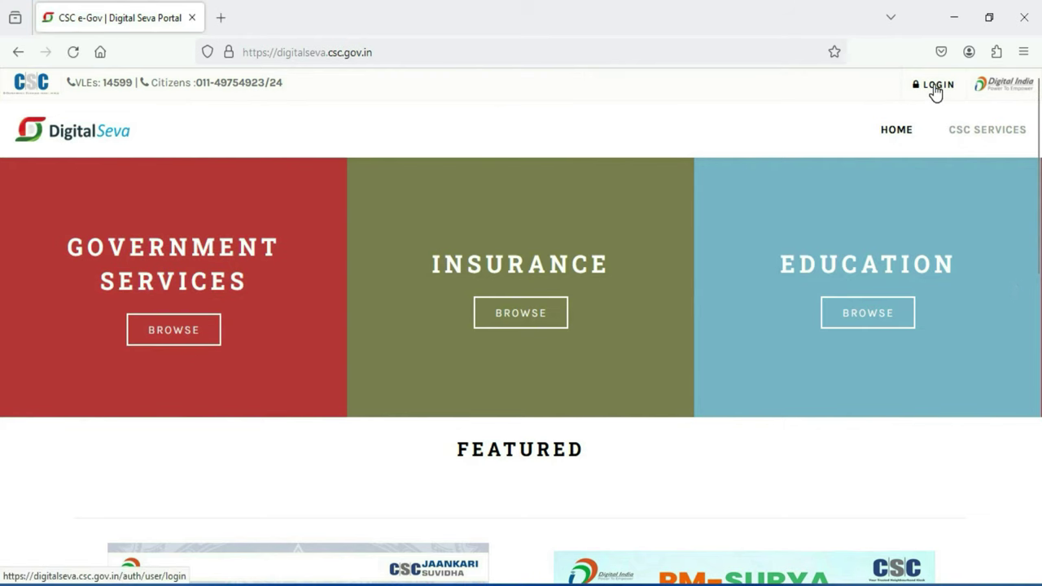
click(935, 88)
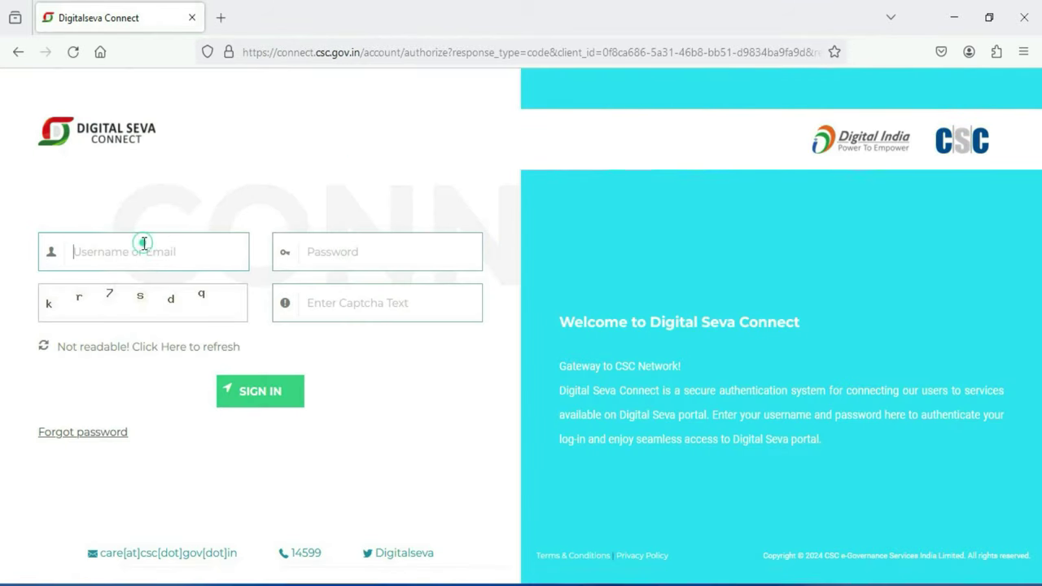
click(139, 242)
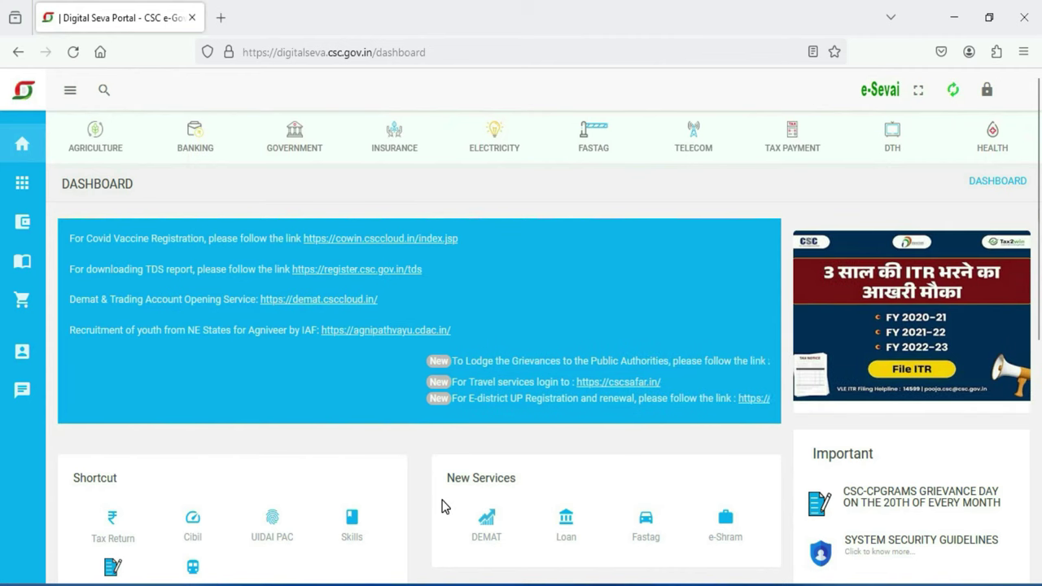
- Search services for 'irctc' and launch IRCTC - Railway Ticket Booking
click(103, 89)
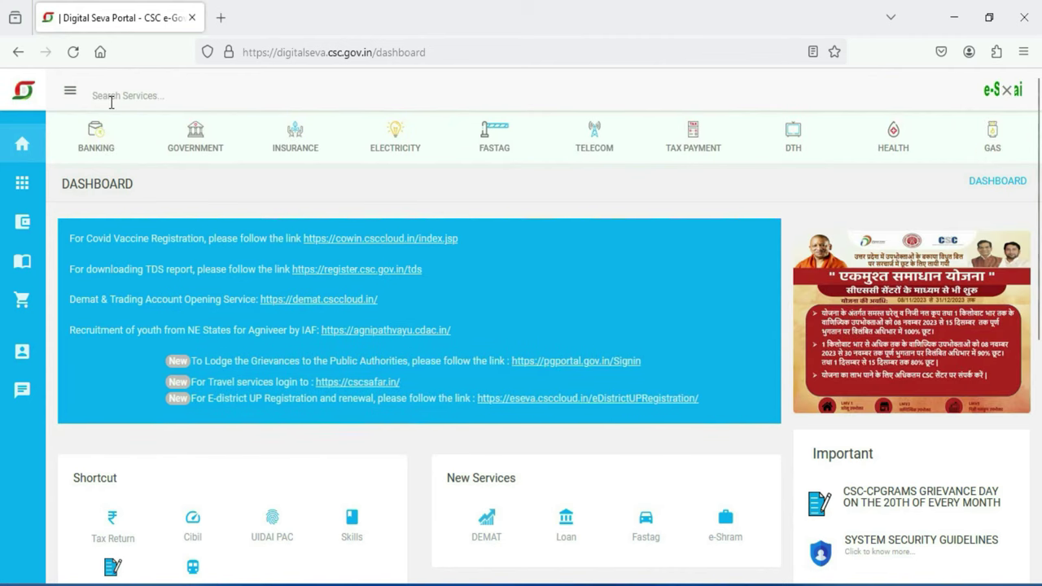
text(ir)
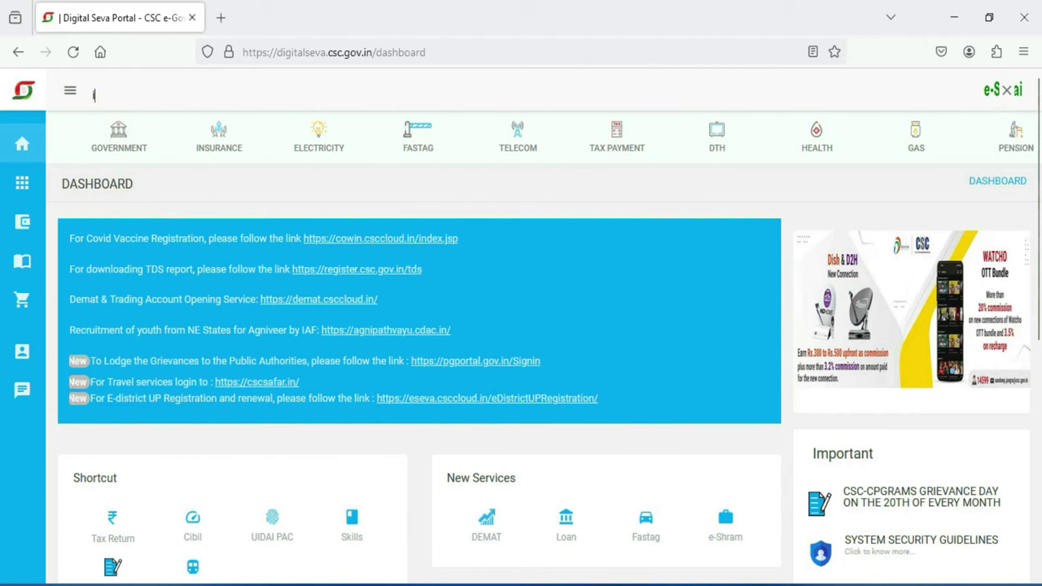
text(ctc)
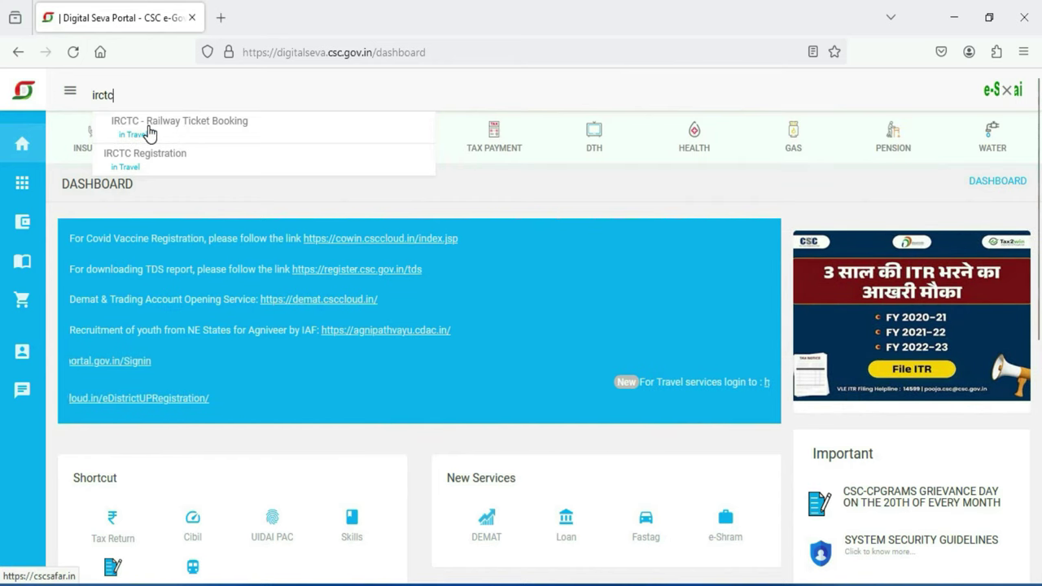
click(225, 132)
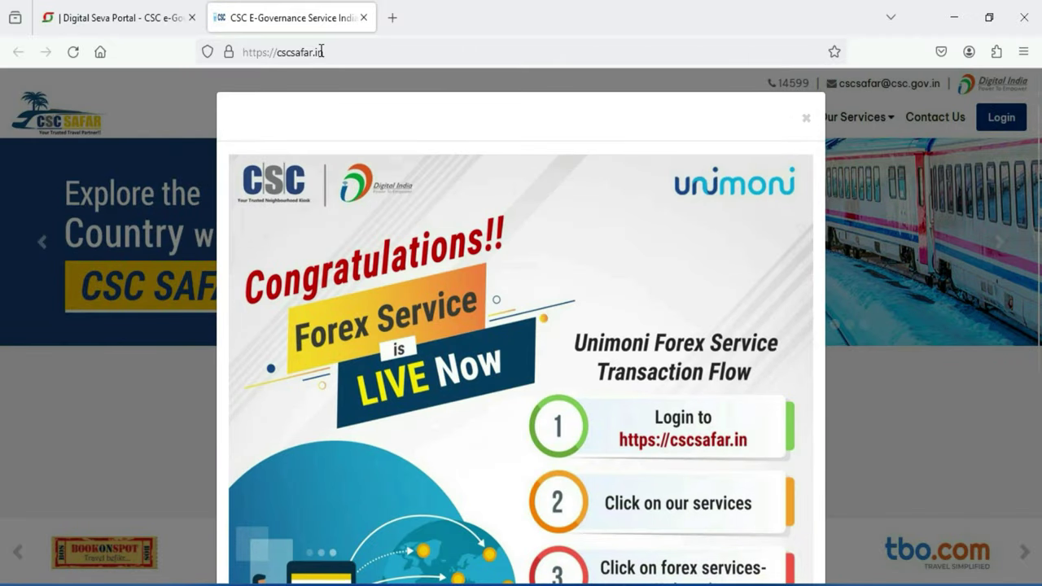
- Dismiss the Forex popup, go to Our Services > Train > Booking, and close the refund notice
click(808, 121)
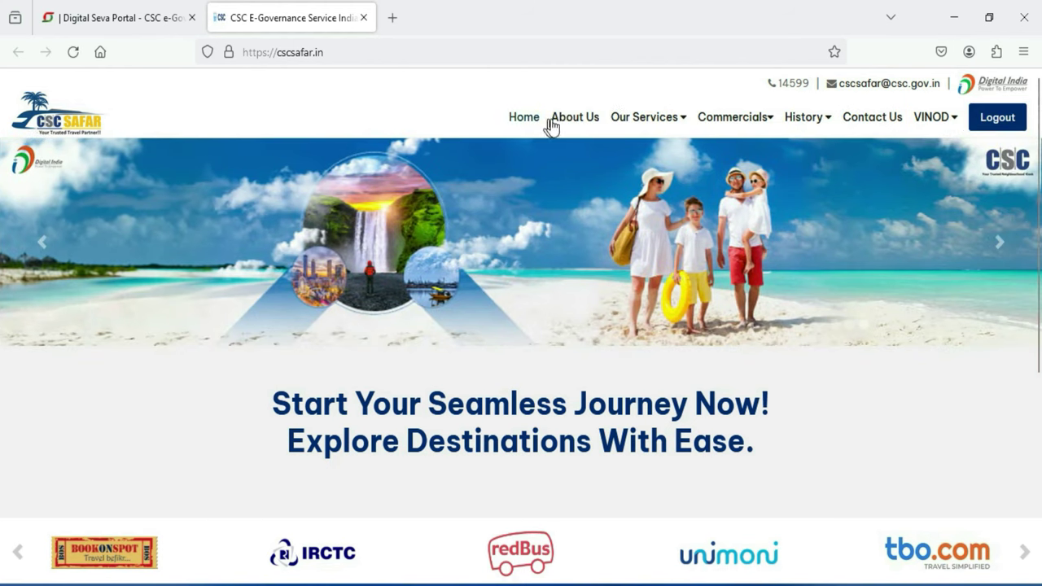
mouse_move(727, 123)
mouse_move(614, 128)
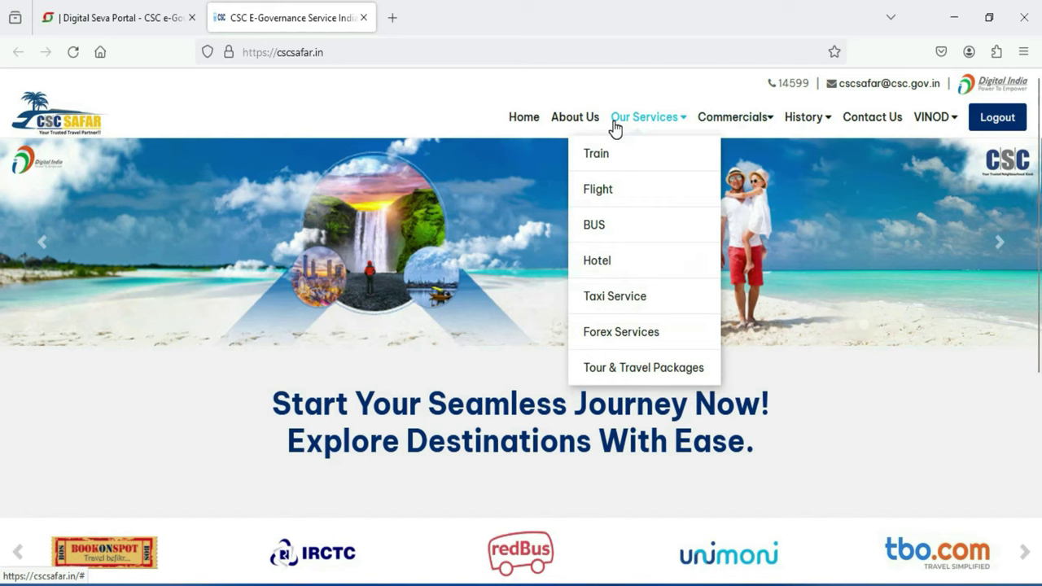
mouse_move(628, 158)
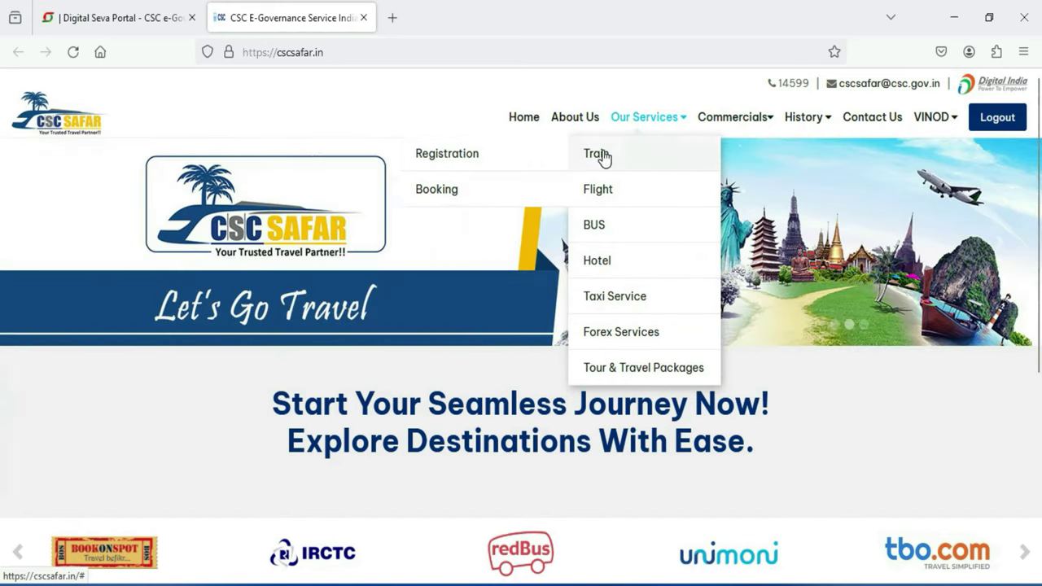
click(461, 194)
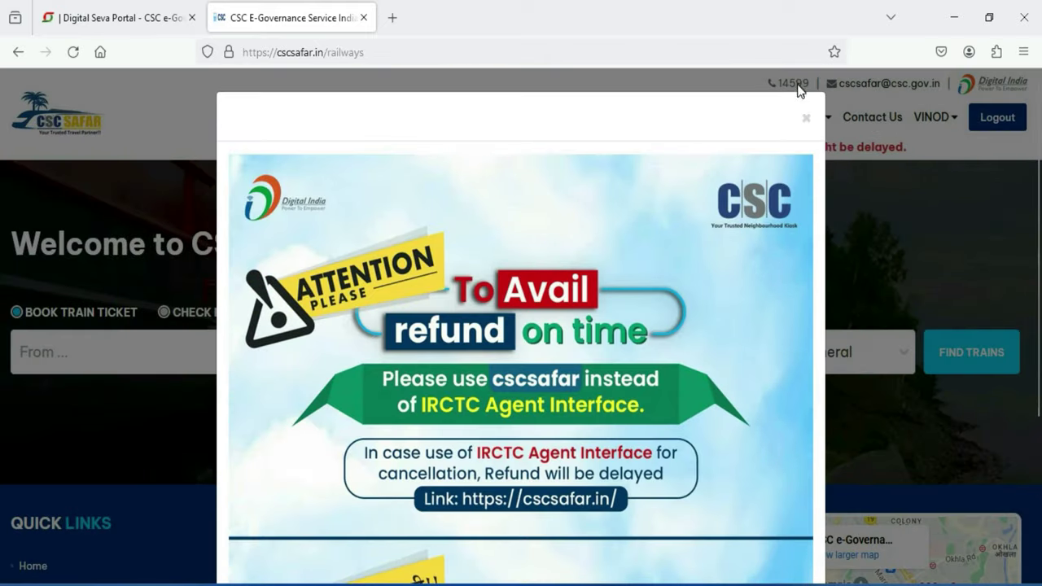
click(806, 119)
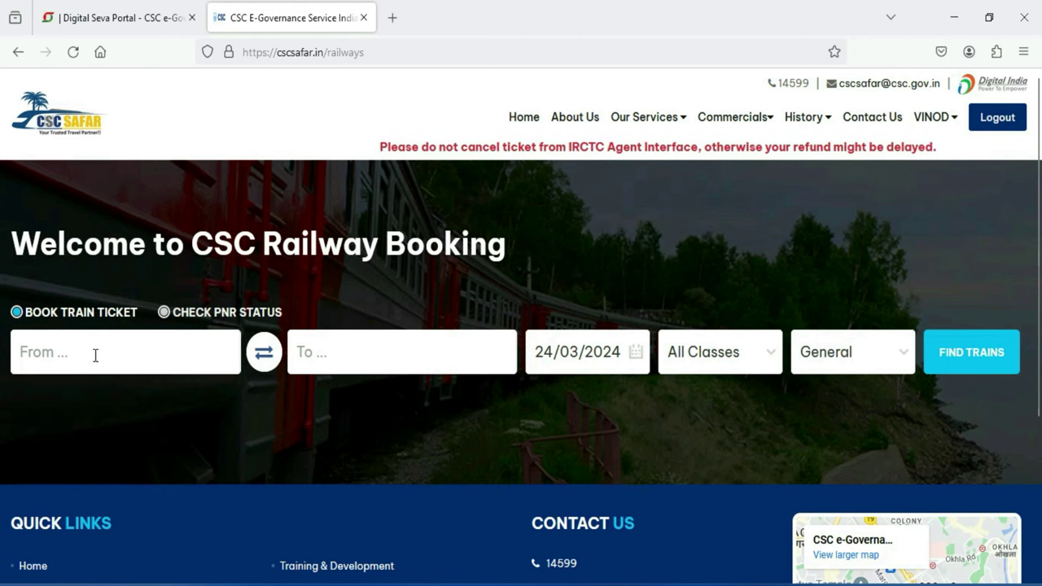
- Set From to AZAMGARH - AMH and To to DELHI - DLI, then open a new browser tab
click(100, 354)
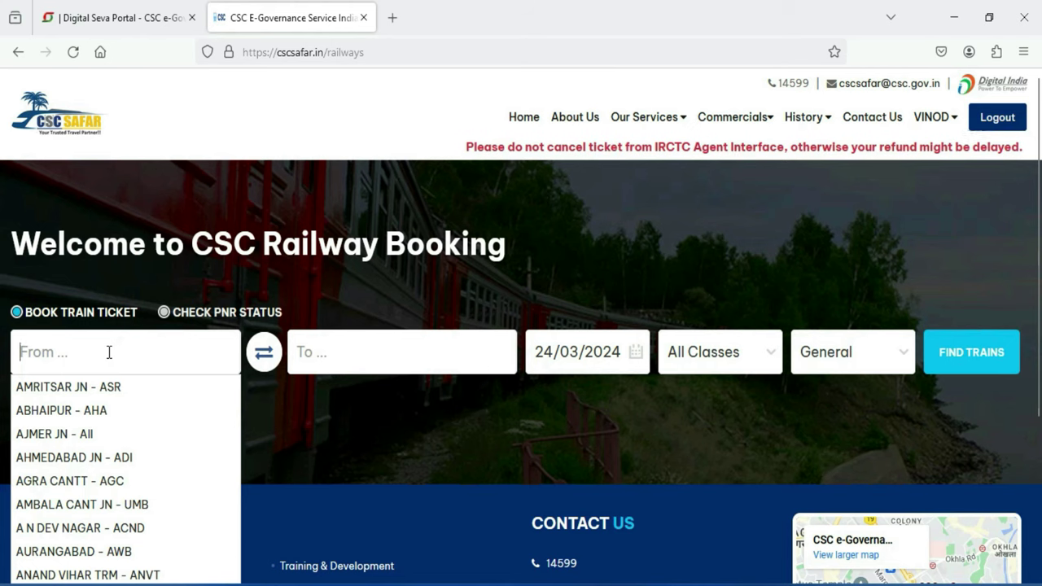
text(amh)
key(Down)
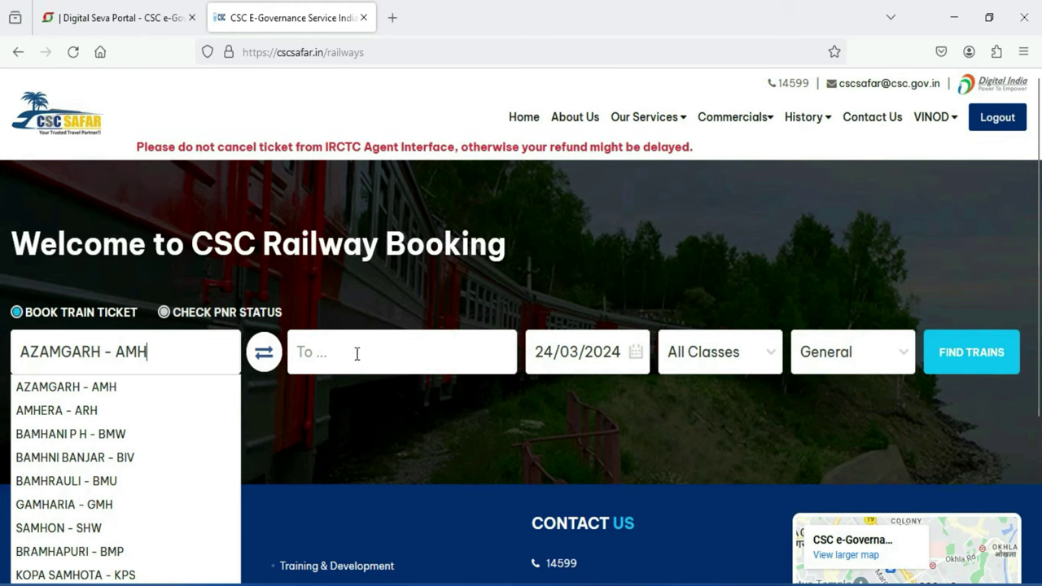
click(357, 354)
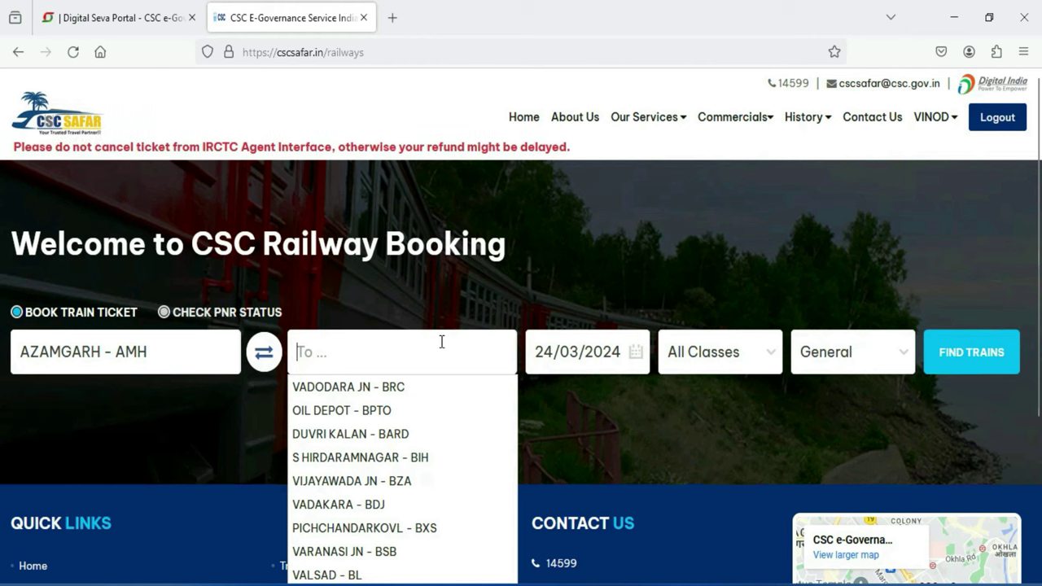
text(dli)
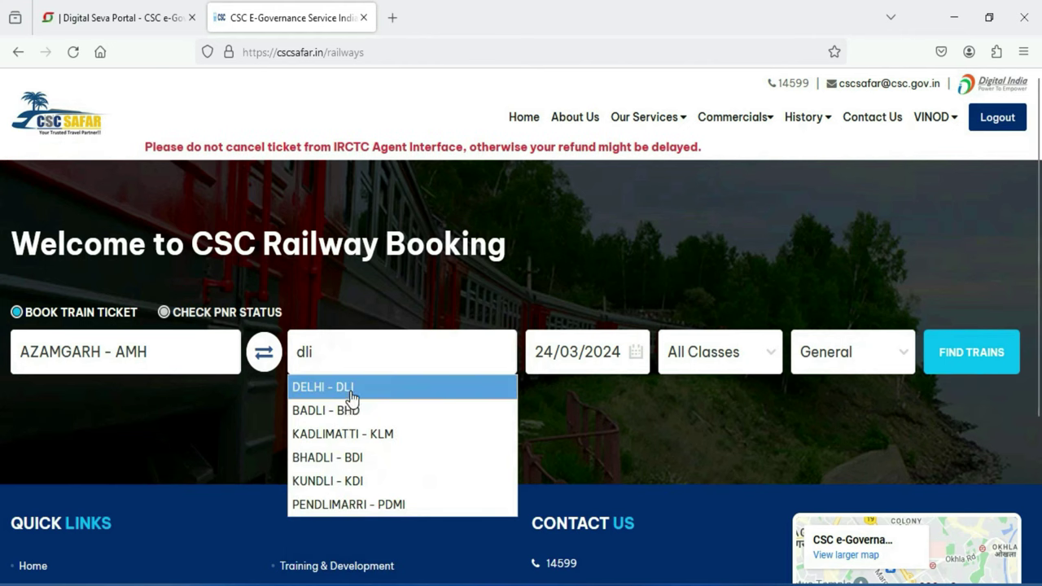
click(352, 387)
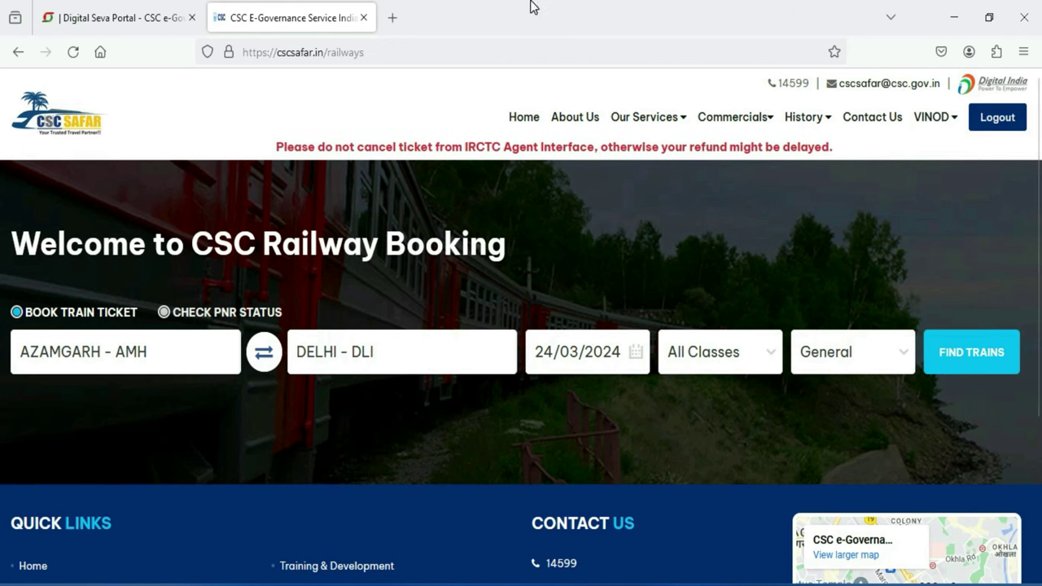
click(393, 18)
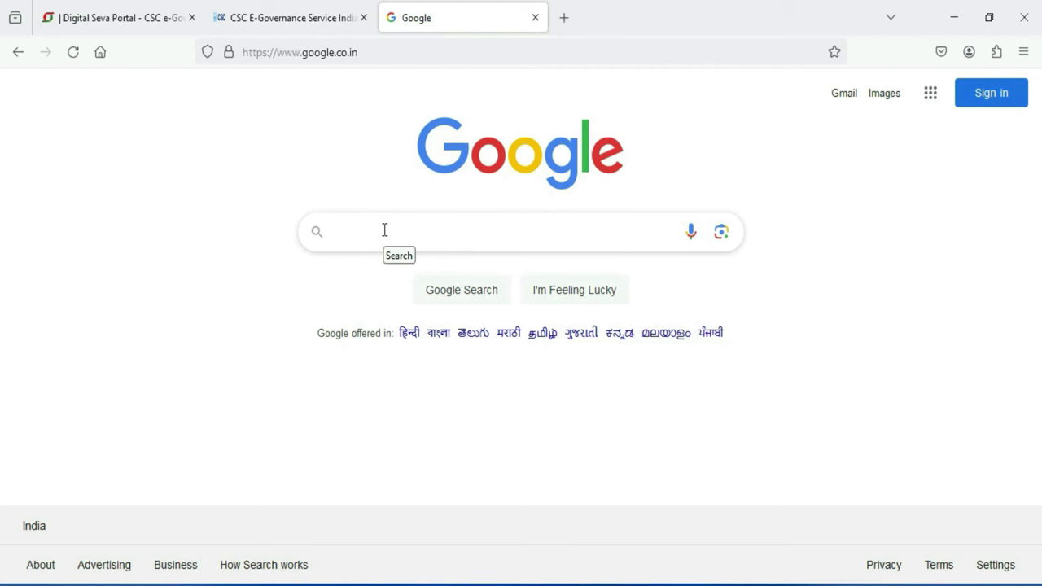
- Google 'azamgarh railway station code' to confirm AMH, blocking location access, then return to the booking tab
click(384, 230)
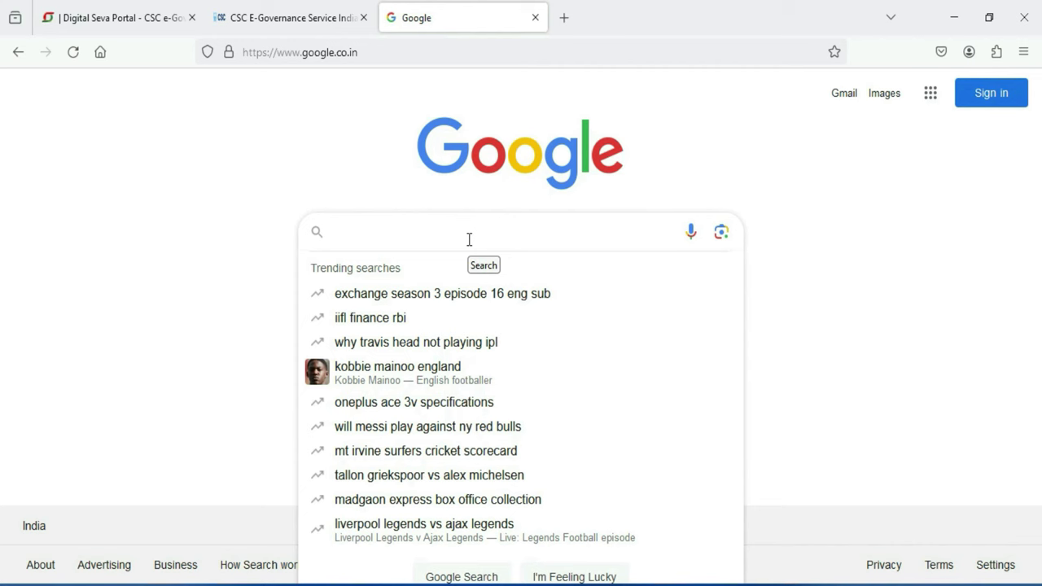
text(azamgarh )
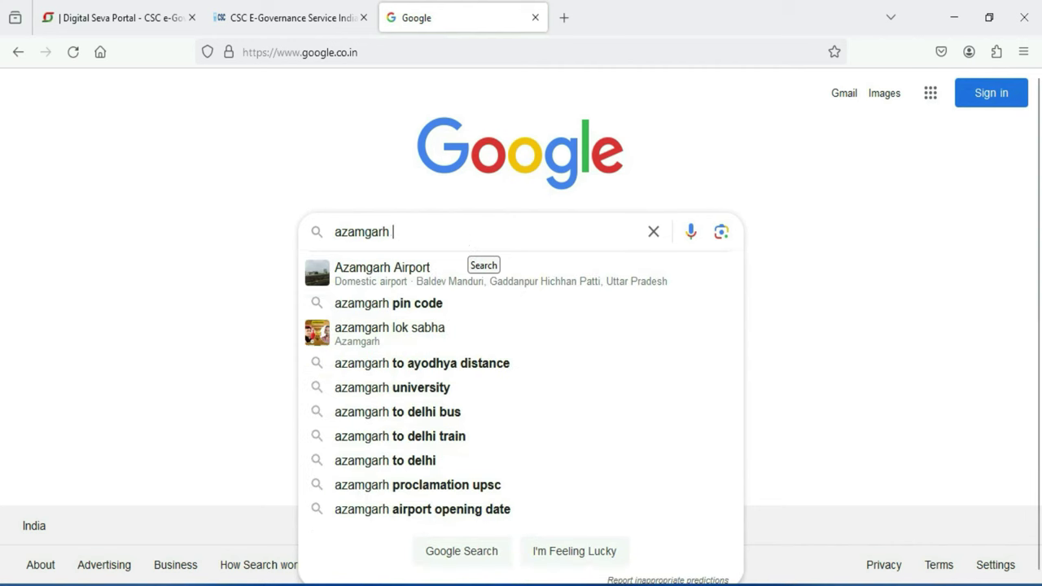
text(railway station code)
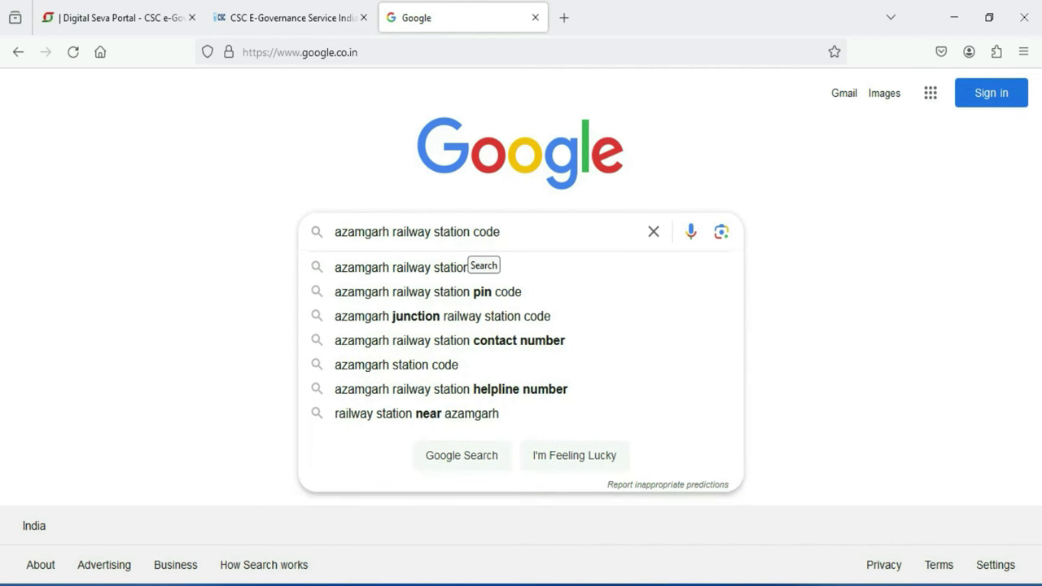
key(Return)
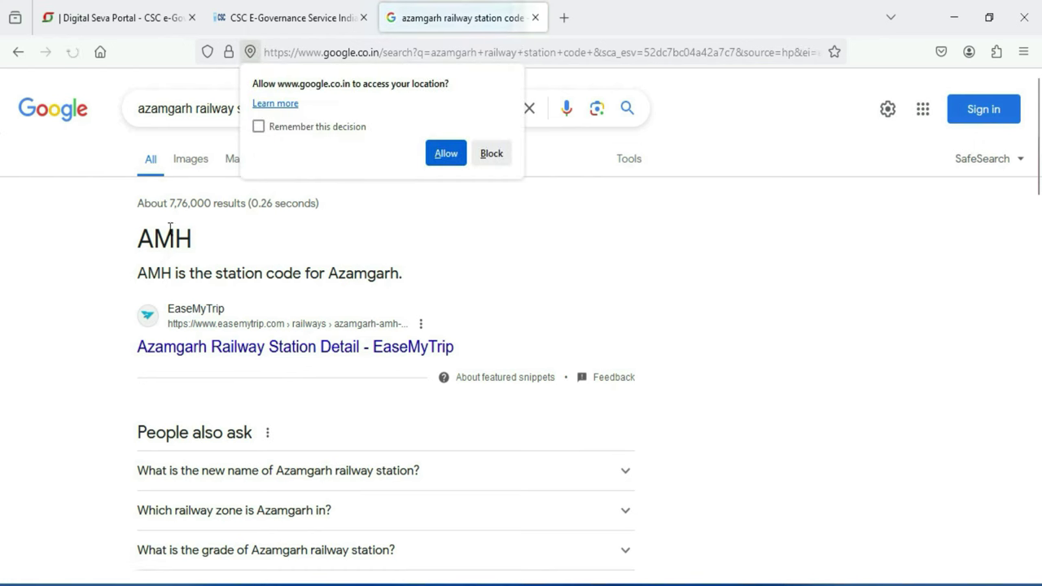
click(491, 153)
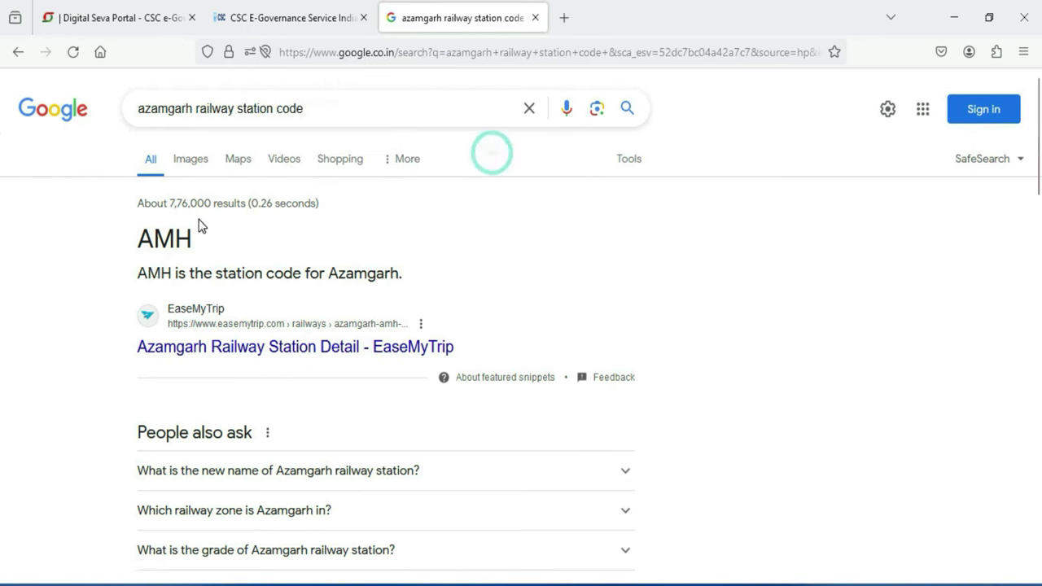
double_click(164, 238)
click(274, 17)
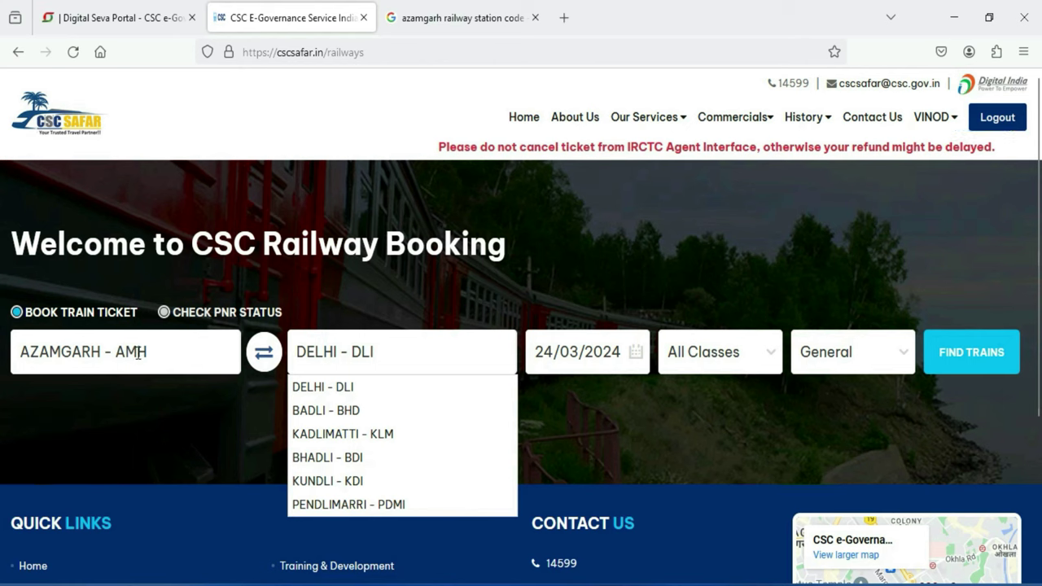
- Confirm DELHI - DLI as destination and set the journey date to 07/05/2024
click(330, 387)
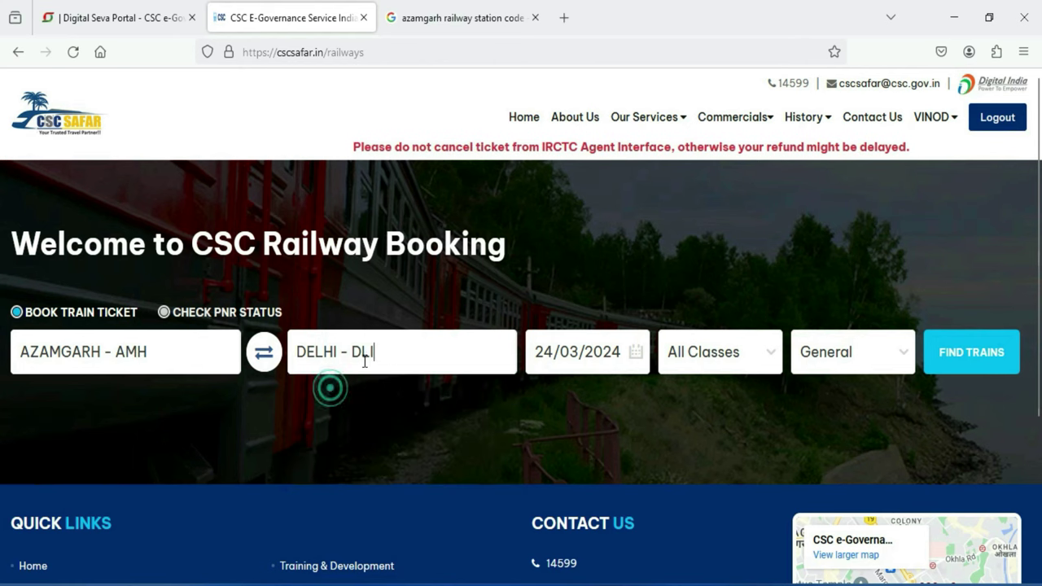
click(599, 351)
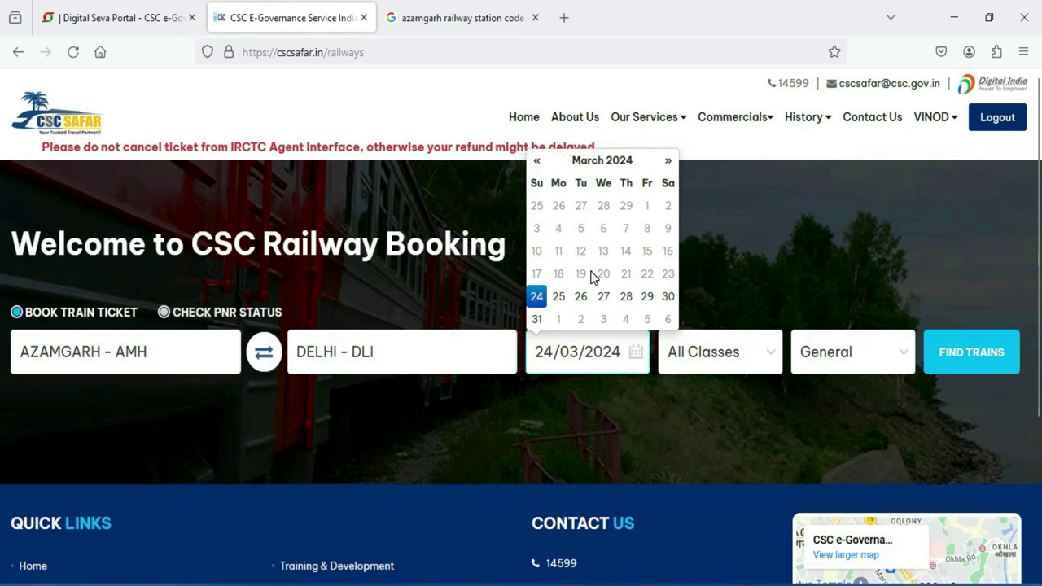
click(667, 160)
click(667, 160)
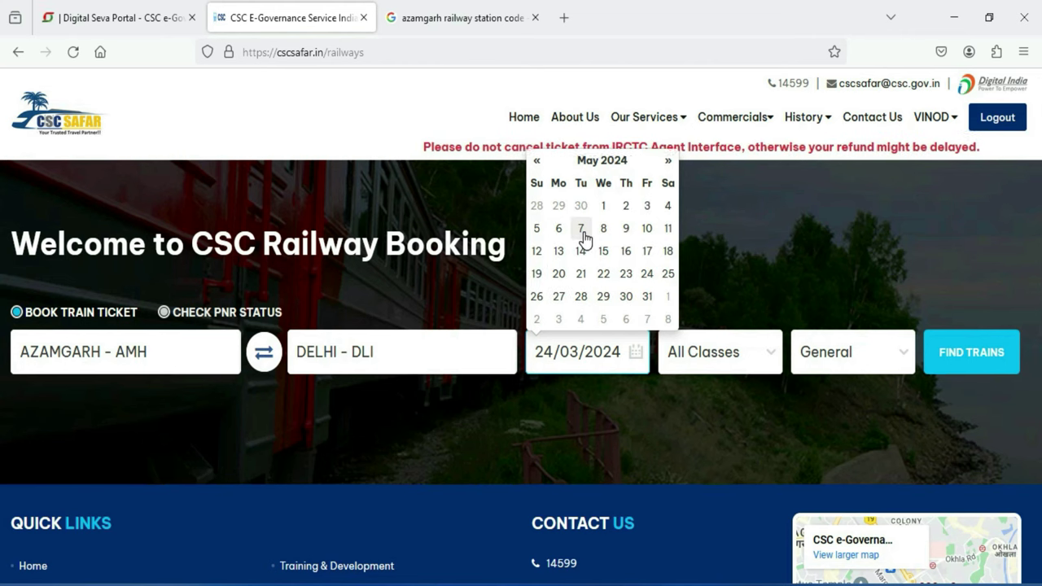
click(580, 228)
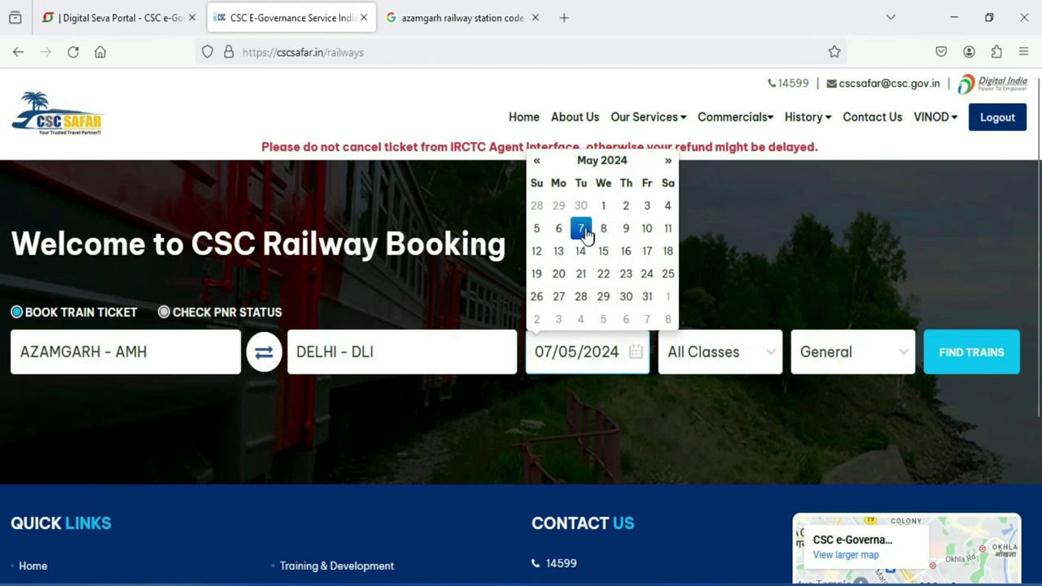
click(581, 228)
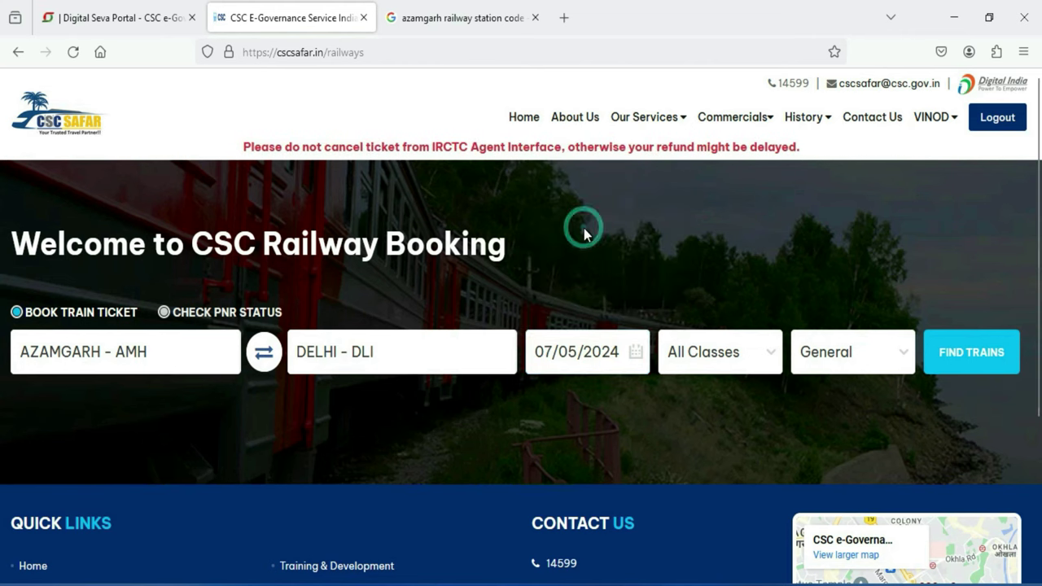
- Keep All Classes and General quota, then search for Azamgarh–Delhi trains
click(752, 358)
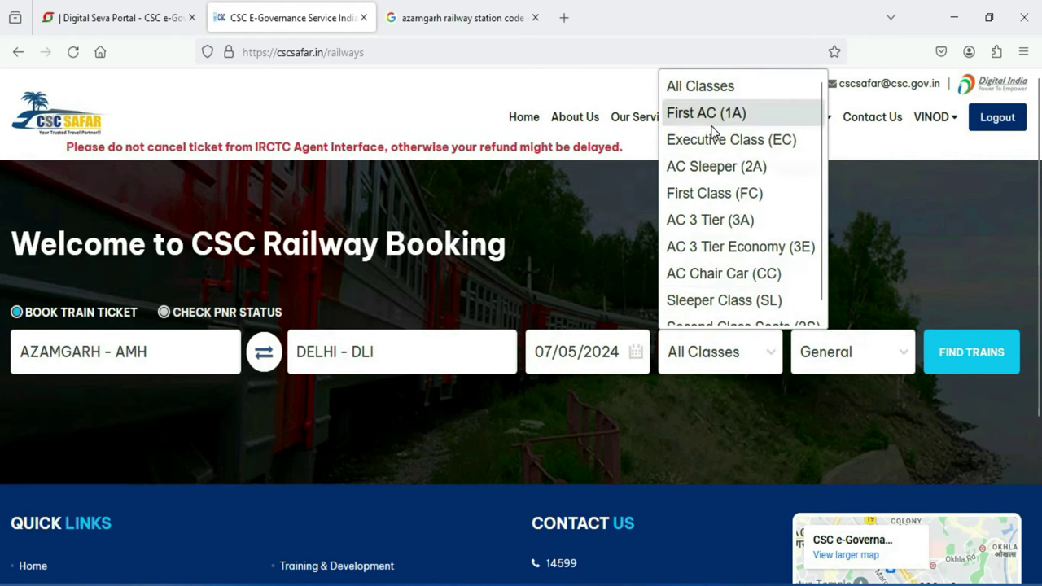
scroll(713, 276, down, 1)
scroll(724, 196, up, 1)
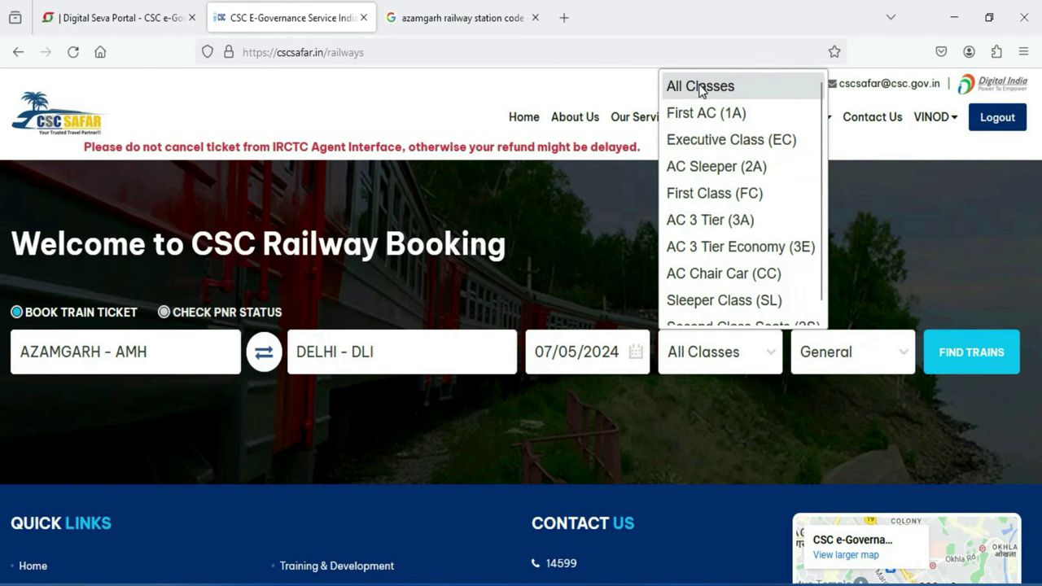
click(724, 85)
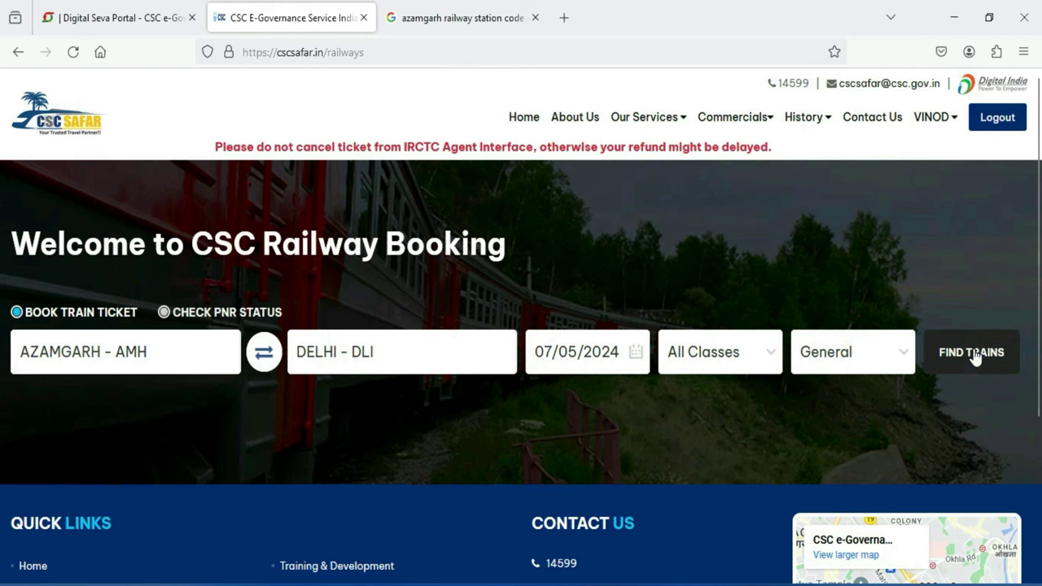
click(883, 358)
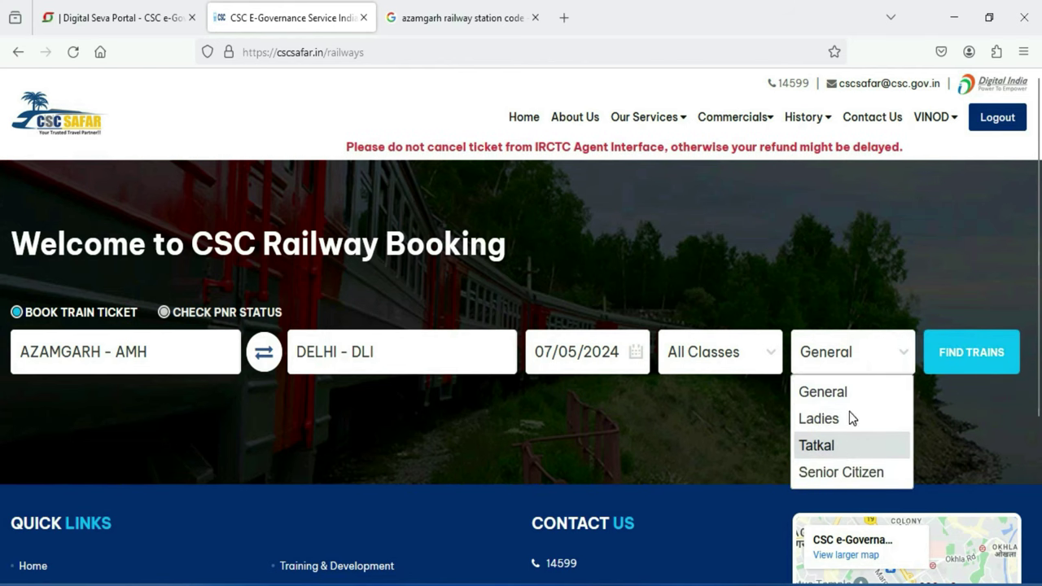
click(843, 392)
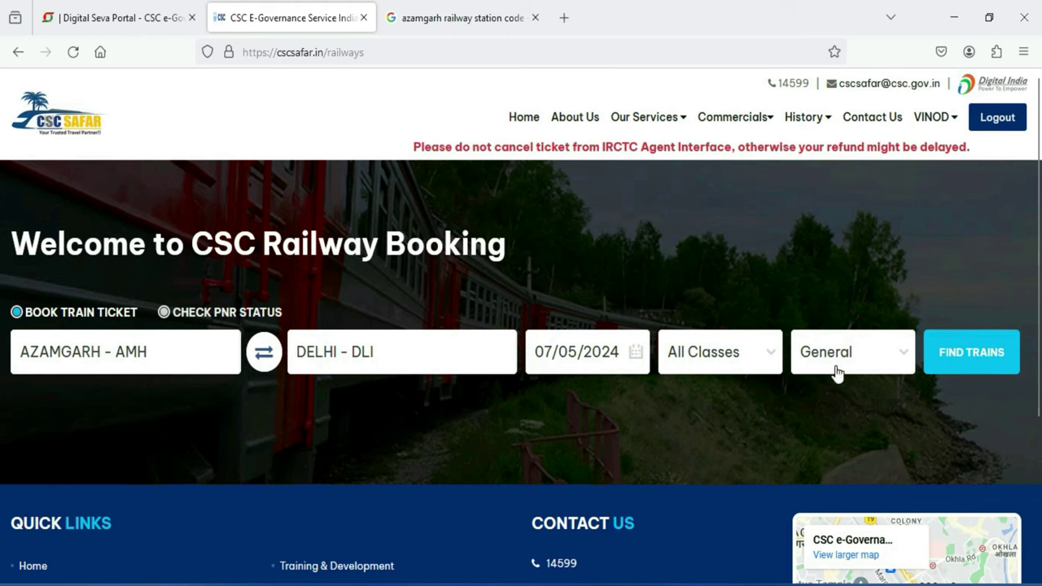
click(966, 358)
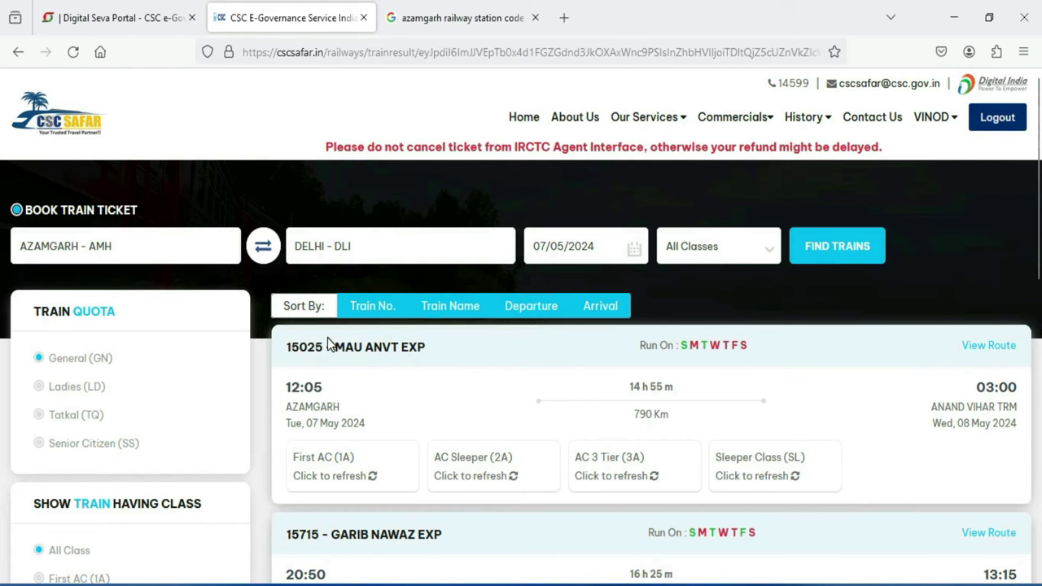
scroll(334, 358, down, 4)
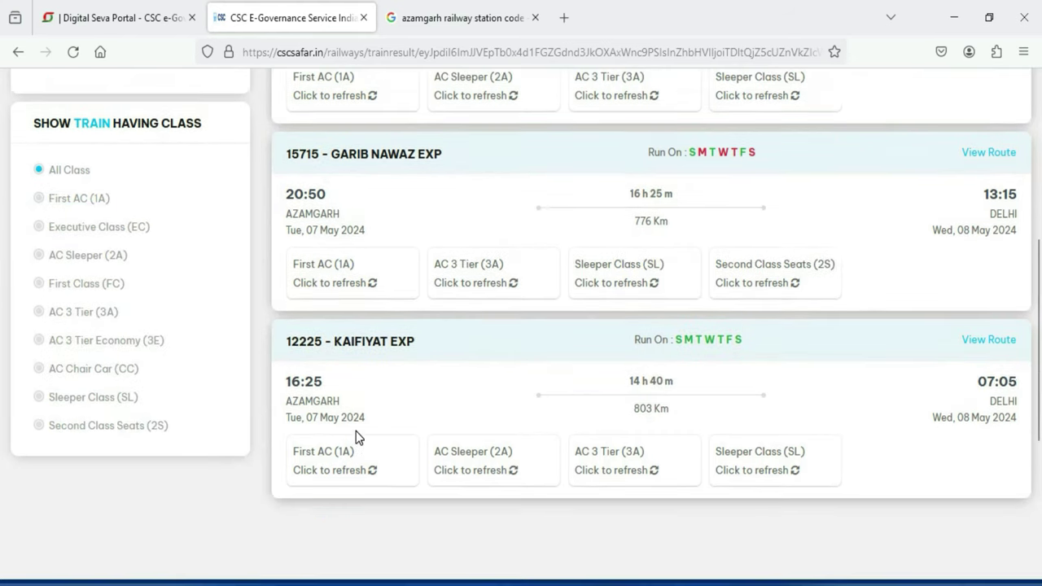
scroll(356, 432, up, 2)
drag(291, 184, 453, 177)
click(425, 214)
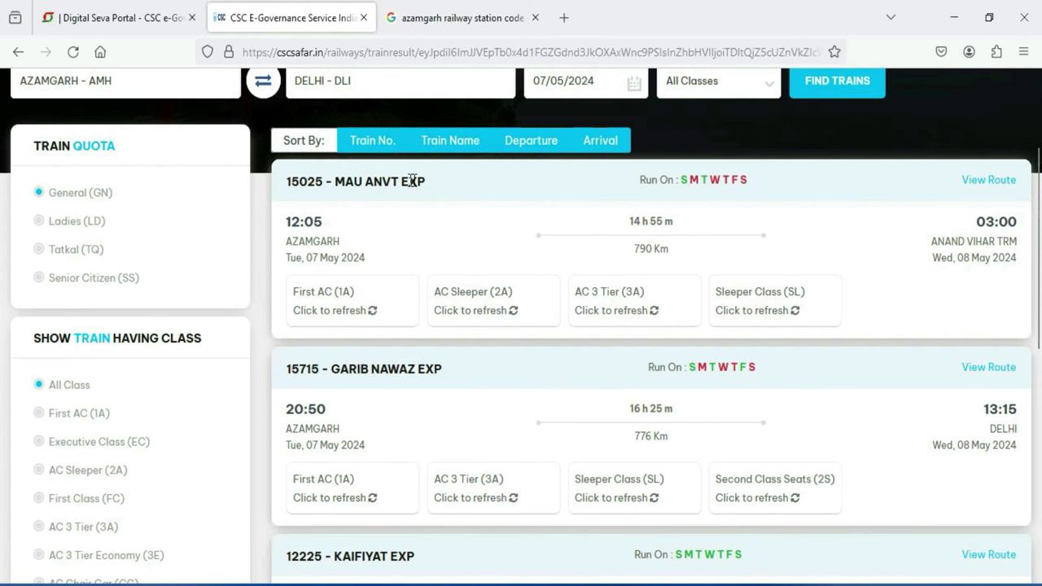
scroll(392, 298, down, 1)
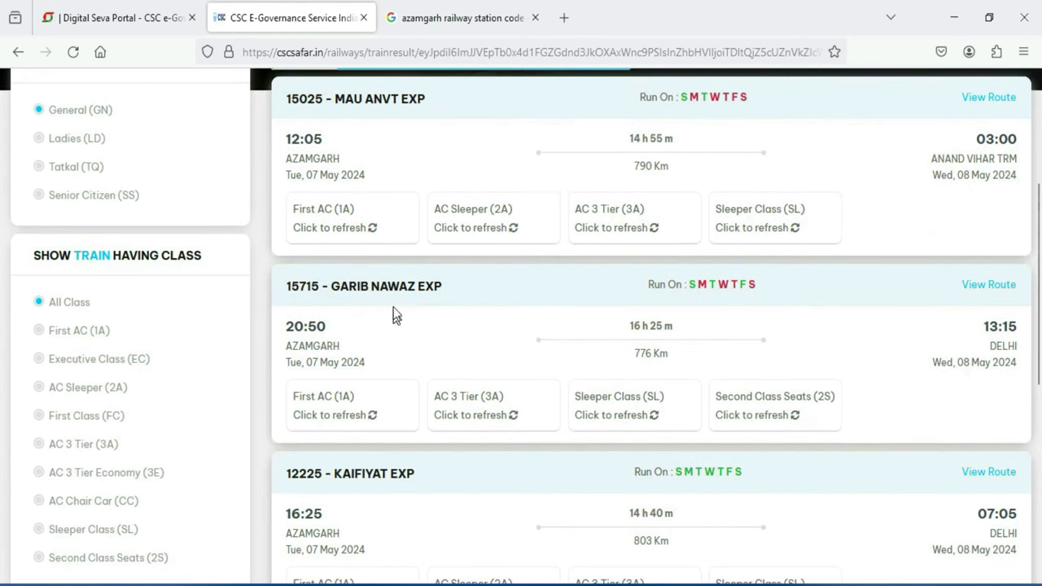
drag(335, 288, 489, 279)
click(488, 277)
scroll(474, 392, down, 1)
scroll(475, 392, down, 1)
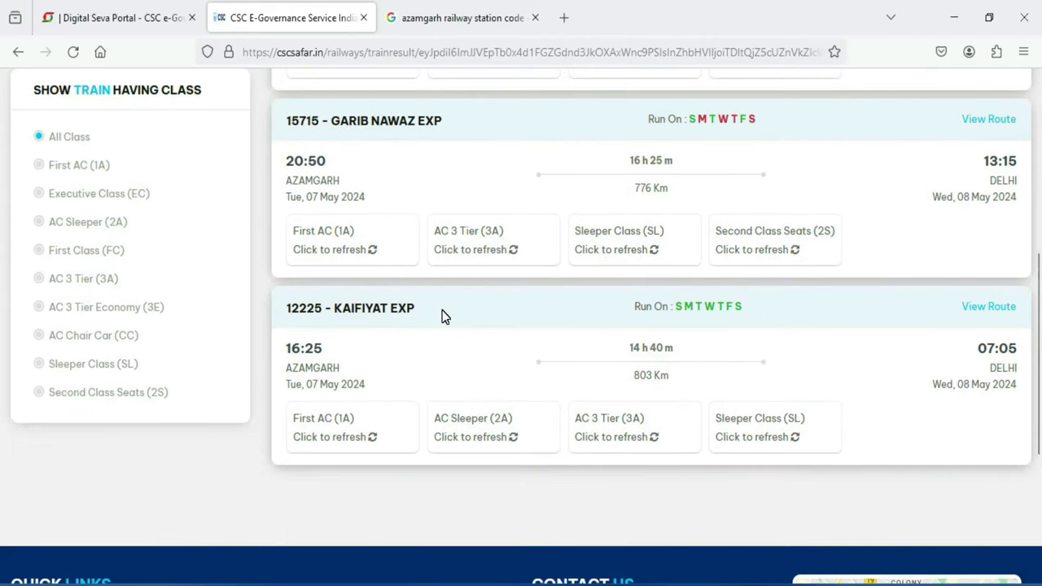
drag(338, 304, 483, 308)
click(484, 306)
- Compare Kaifiyat Exp's AC 3 Tier (₹1180) and Sleeper availability, then Book Now for 7 May in 3A
click(644, 432)
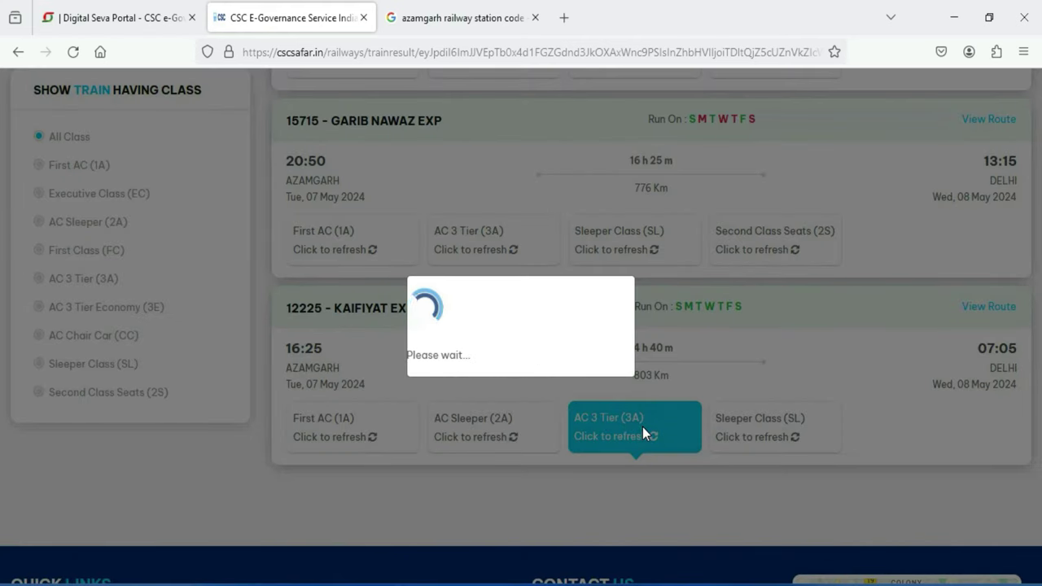
scroll(630, 432, down, 3)
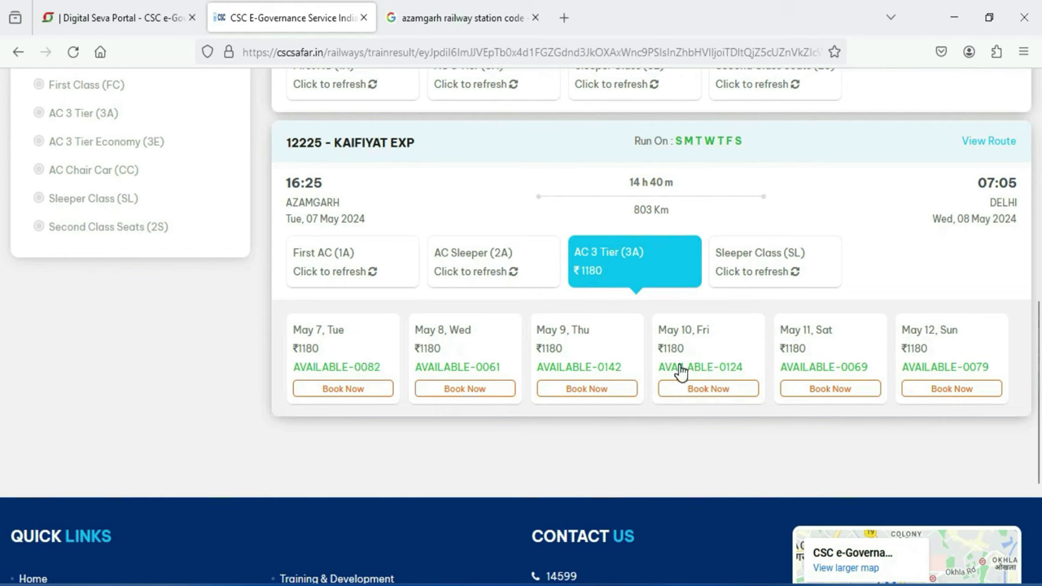
click(758, 259)
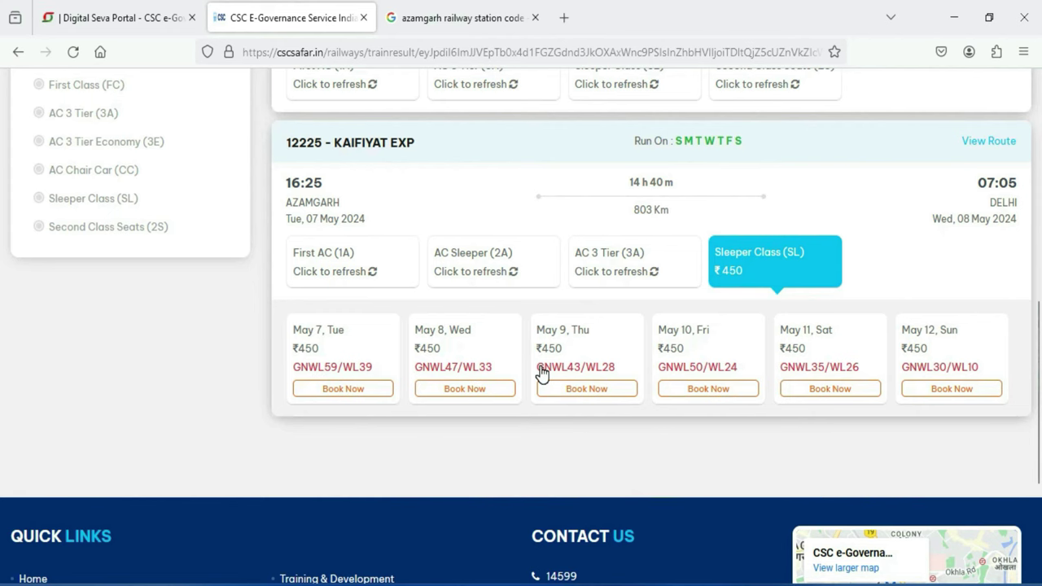
click(621, 268)
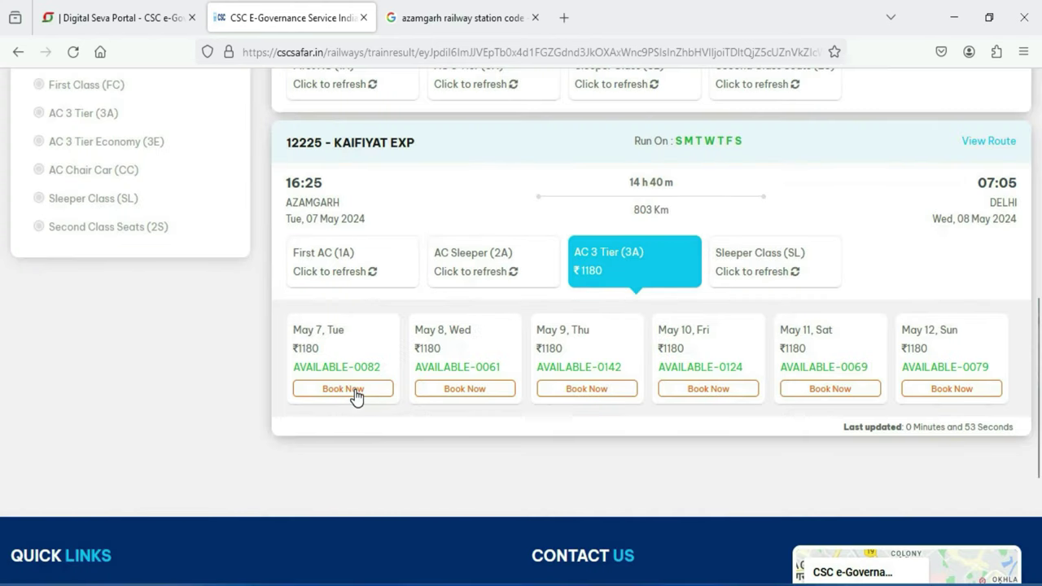
click(355, 389)
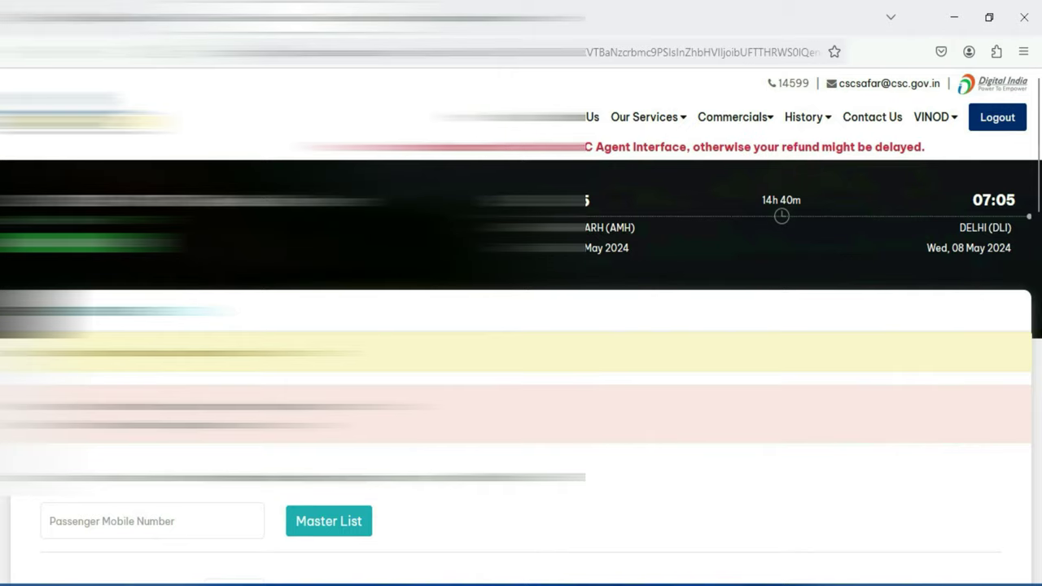
- Scroll down the loaded booking page to the passenger details section
scroll(521, 325, down, 5)
scroll(520, 326, up, 4)
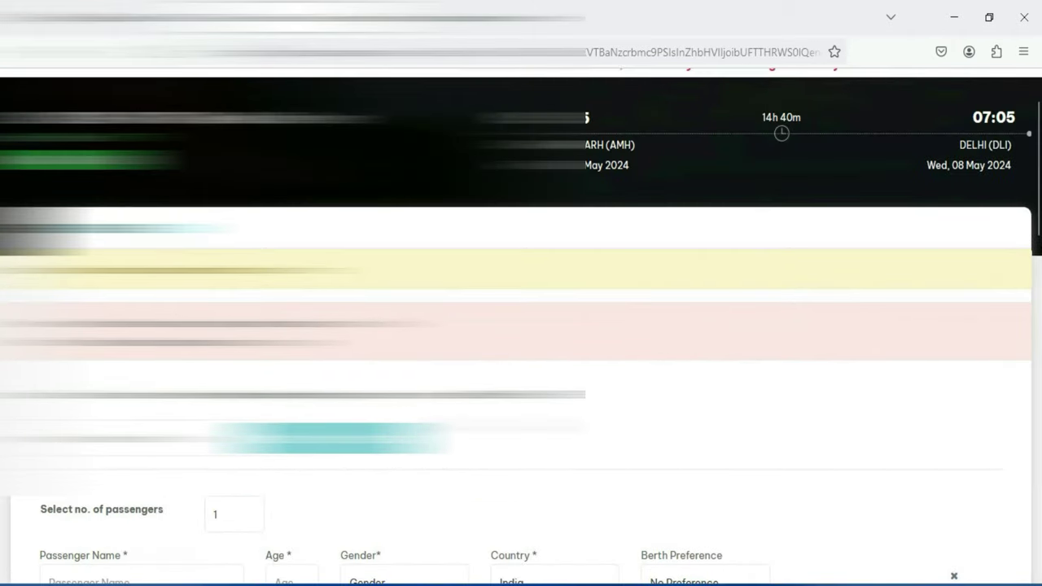
scroll(521, 326, down, 2)
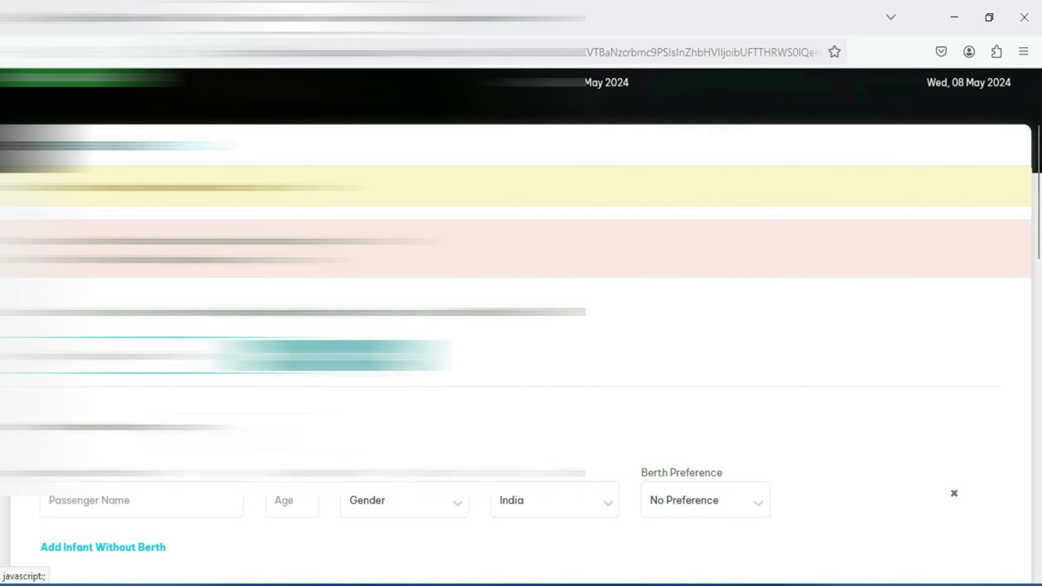
scroll(521, 325, down, 2)
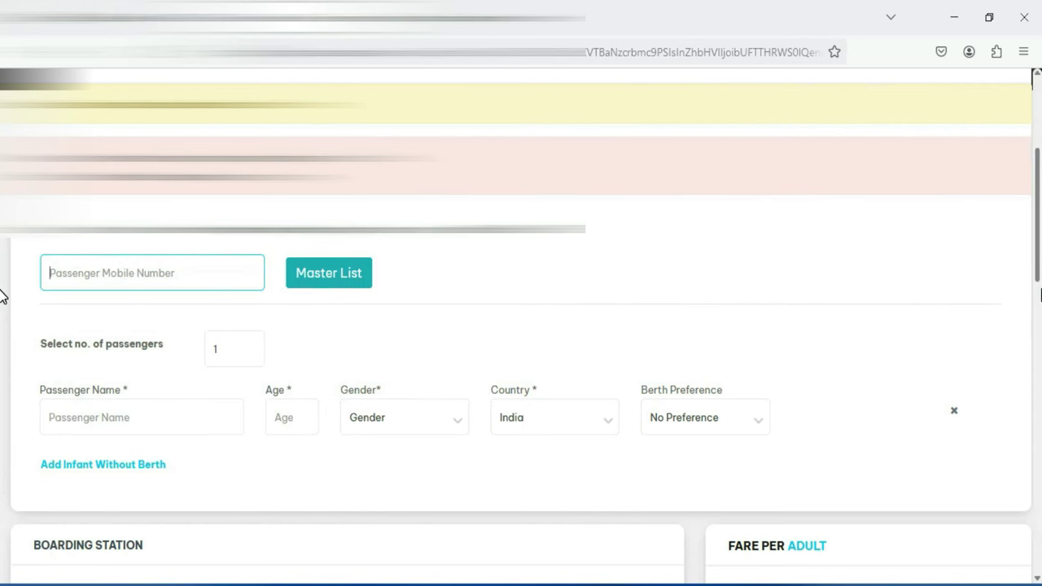
scroll(328, 265, down, 2)
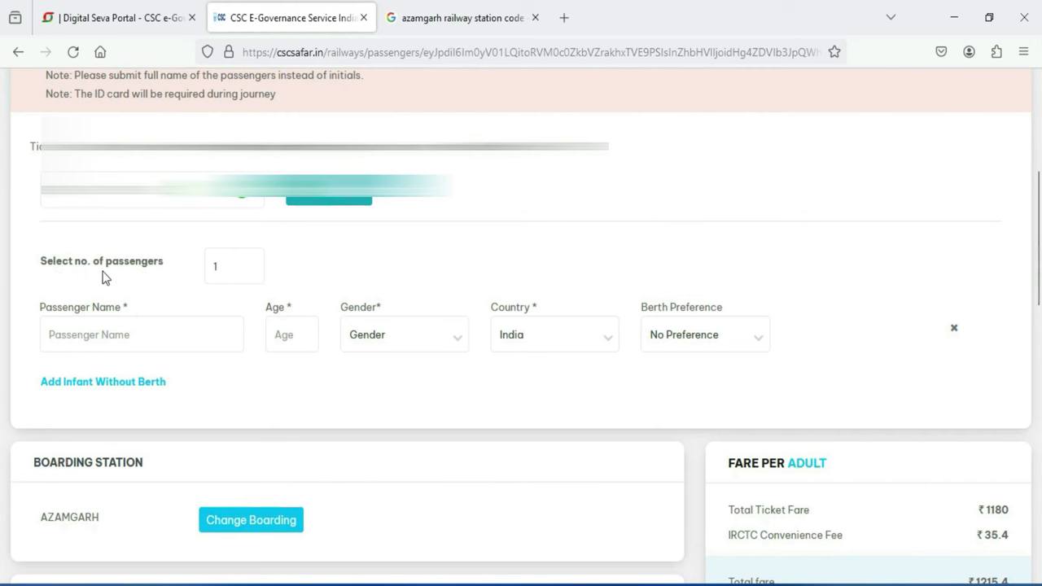
- Set 2 passengers and enter the first passenger's name, age 62, Male, Lower Berth (LB)
click(236, 271)
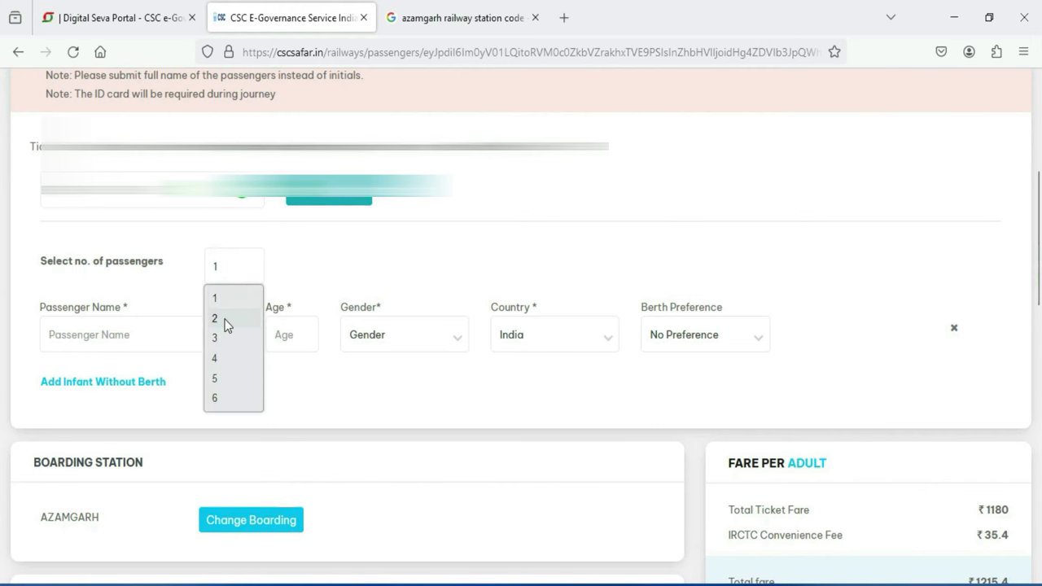
click(224, 319)
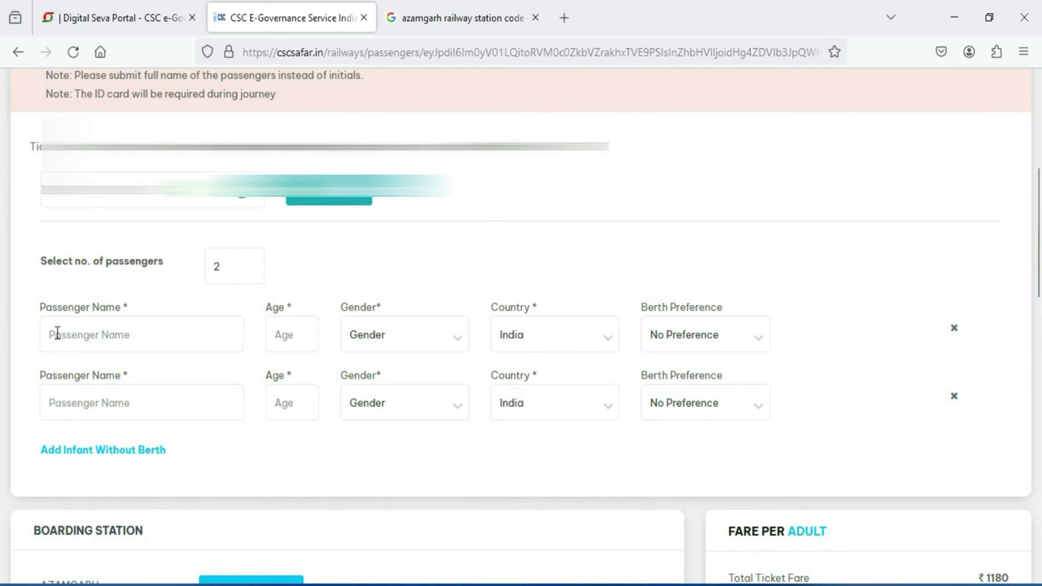
click(93, 333)
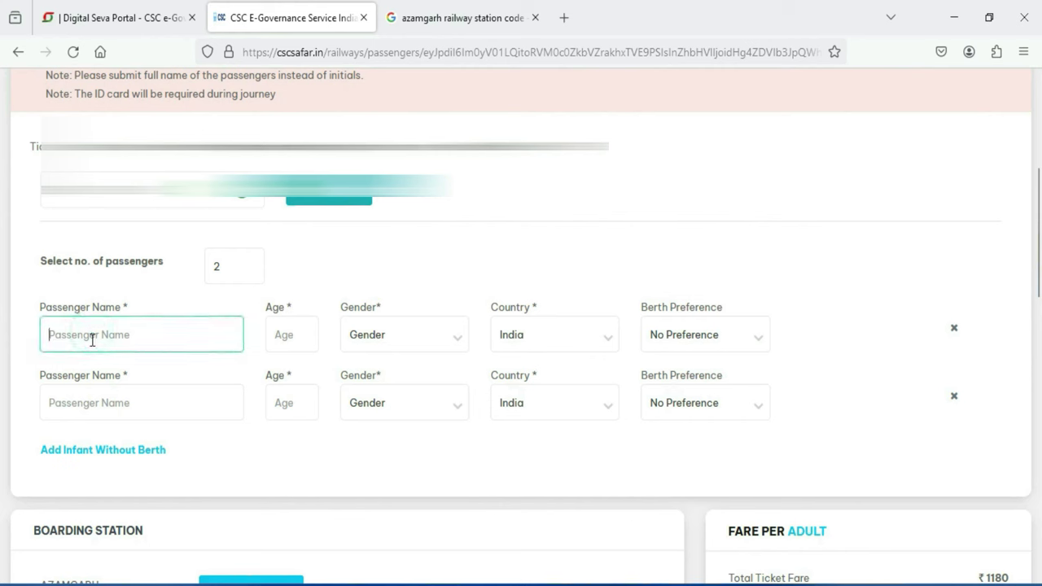
click(290, 342)
text(62)
click(399, 337)
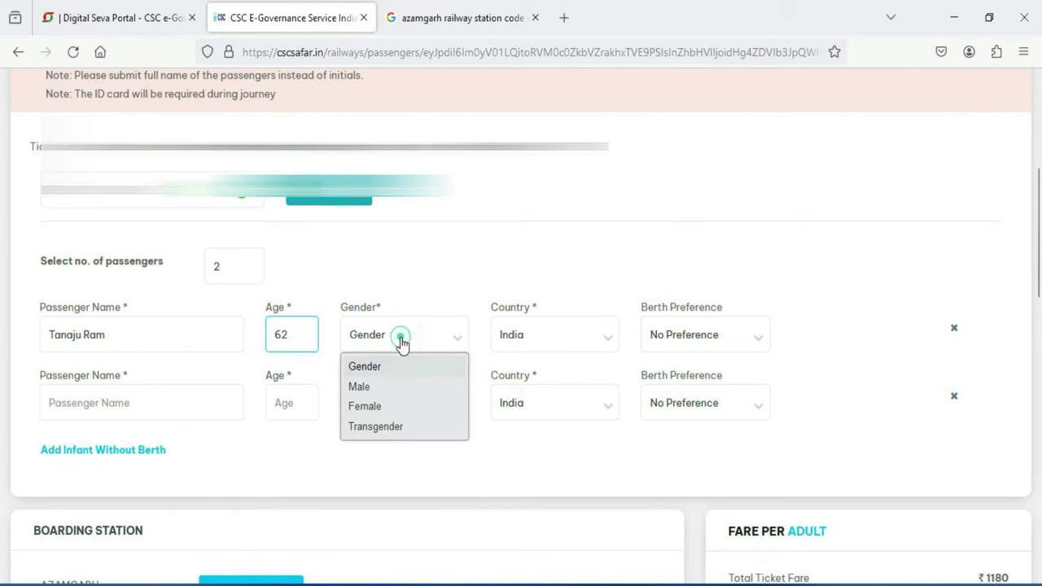
click(380, 389)
click(749, 332)
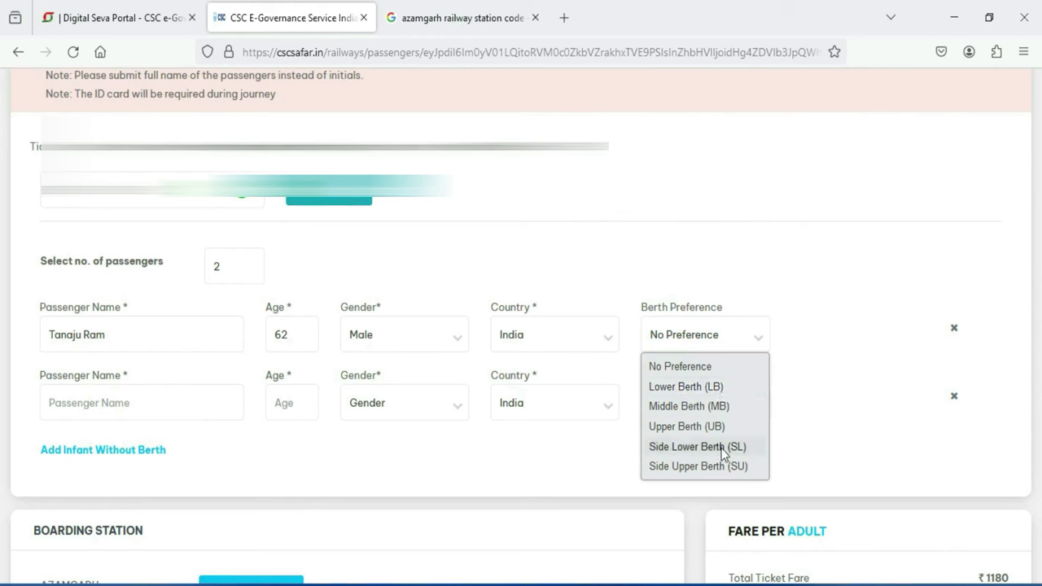
click(724, 388)
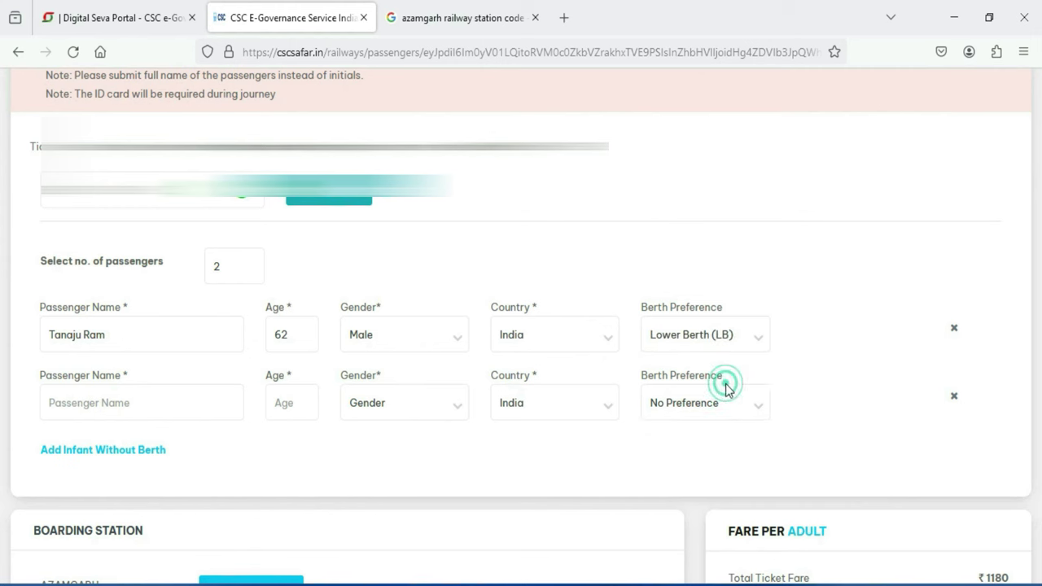
- Enter the second passenger's name, age 60, Female, with Lower Berth (LB) preference
click(128, 399)
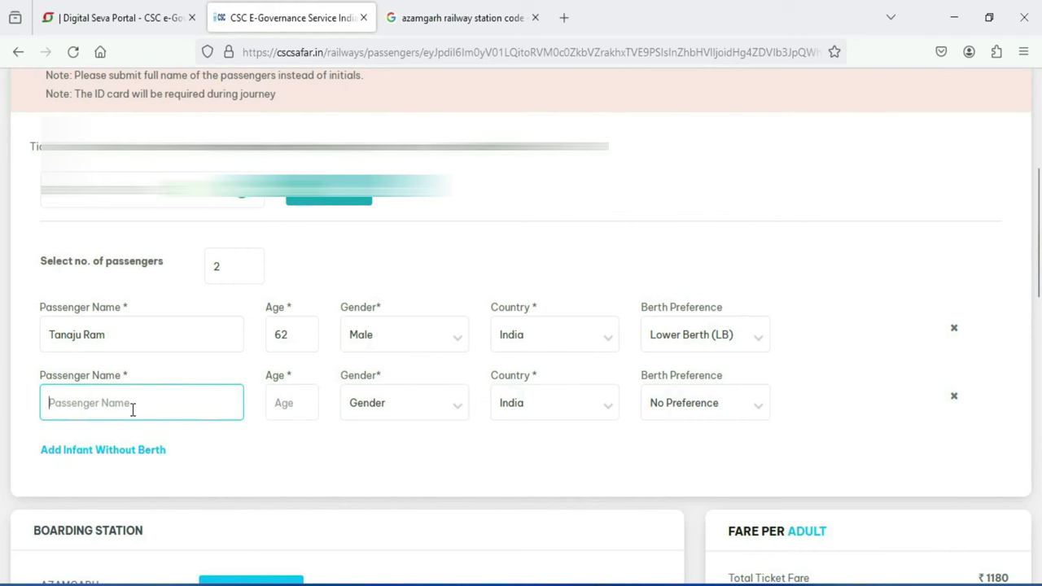
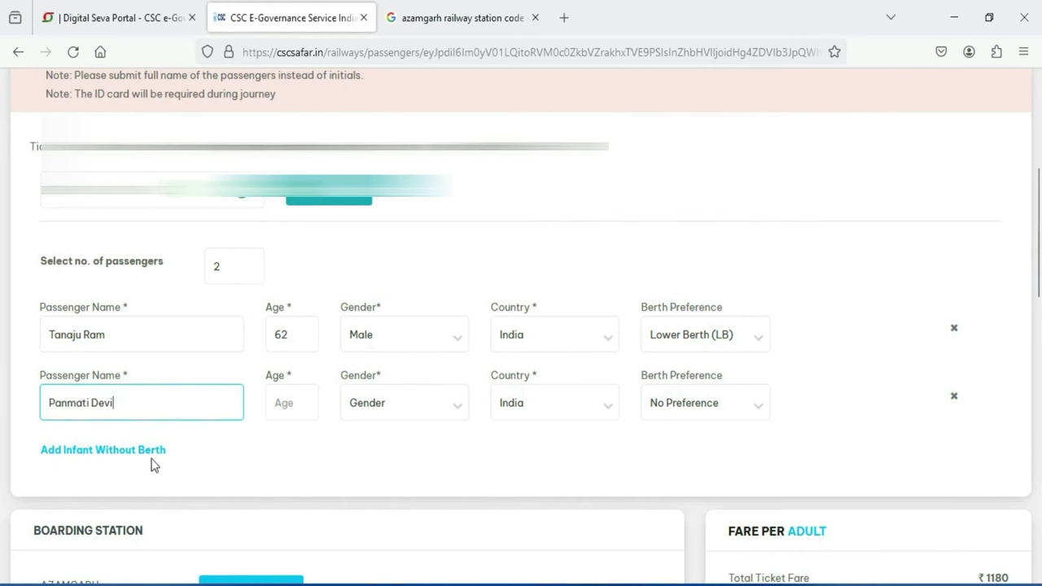
click(291, 406)
text(60)
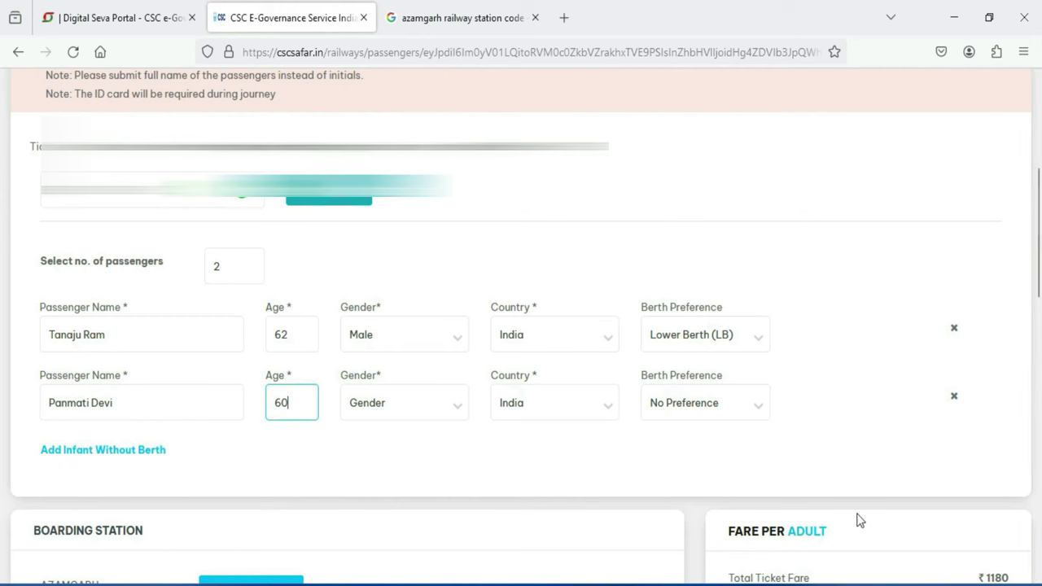
click(375, 420)
click(391, 480)
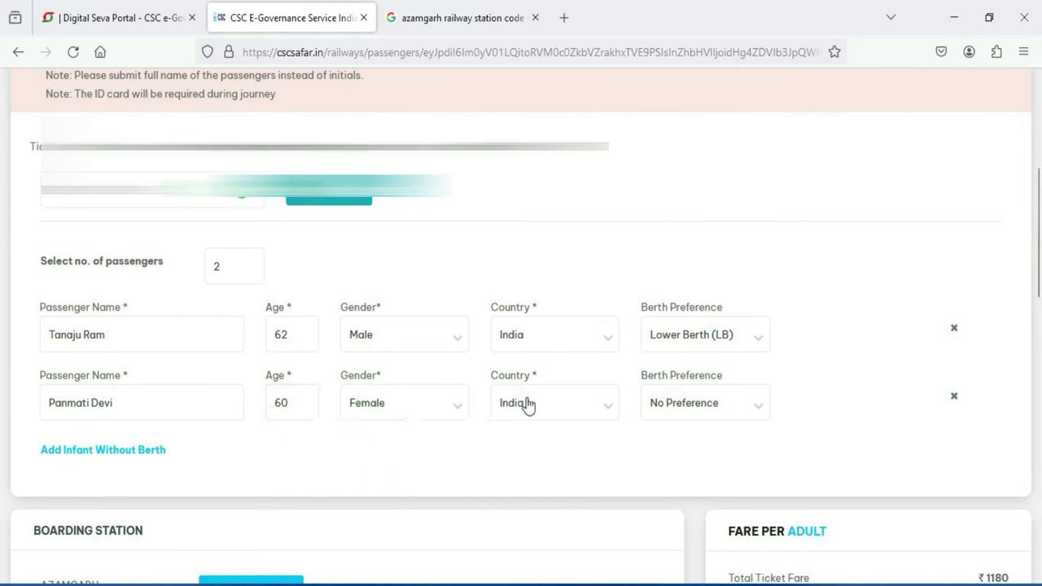
click(713, 410)
click(716, 454)
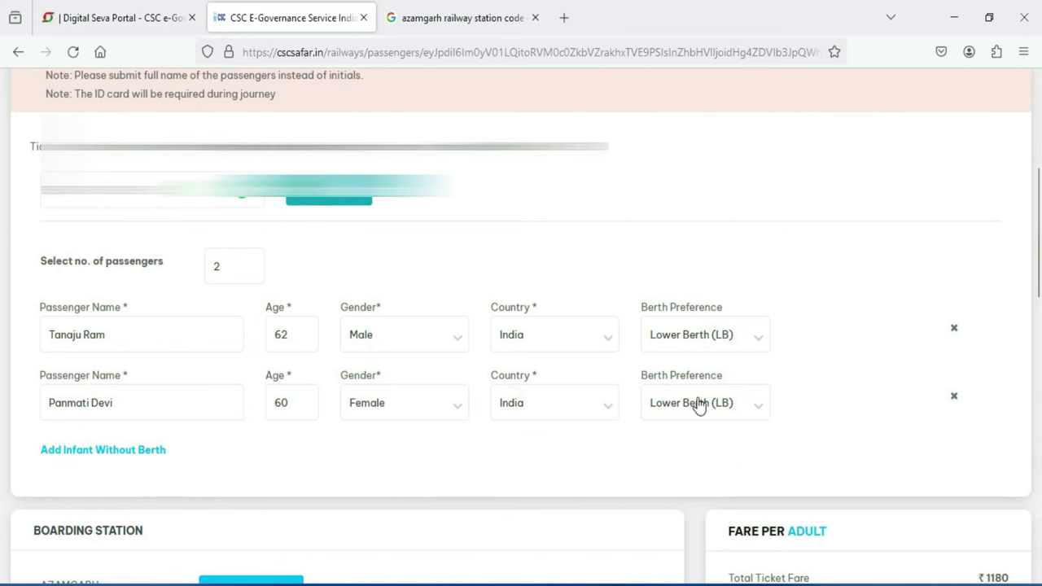
scroll(146, 301, down, 5)
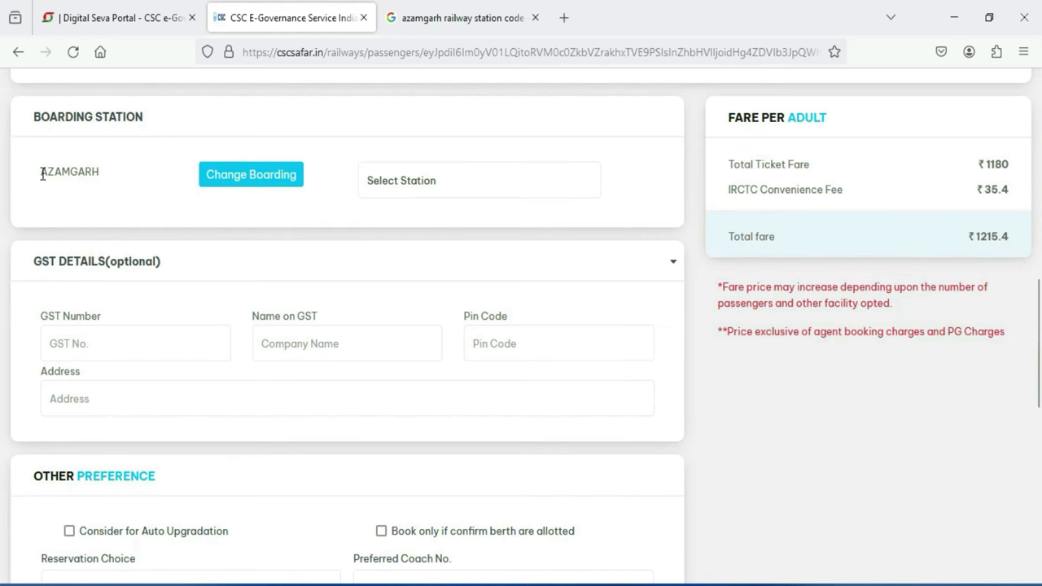
click(248, 180)
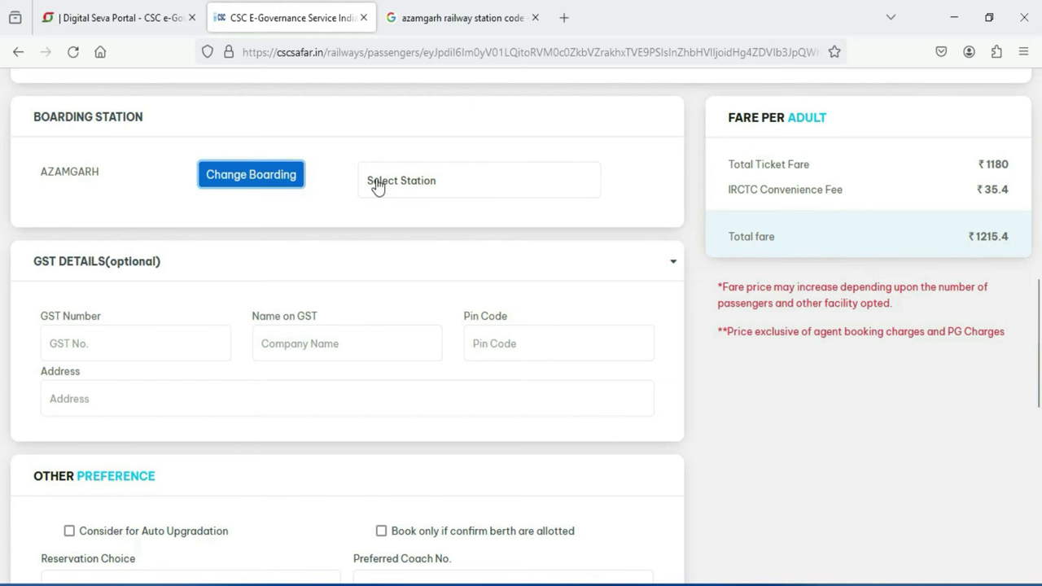
click(487, 194)
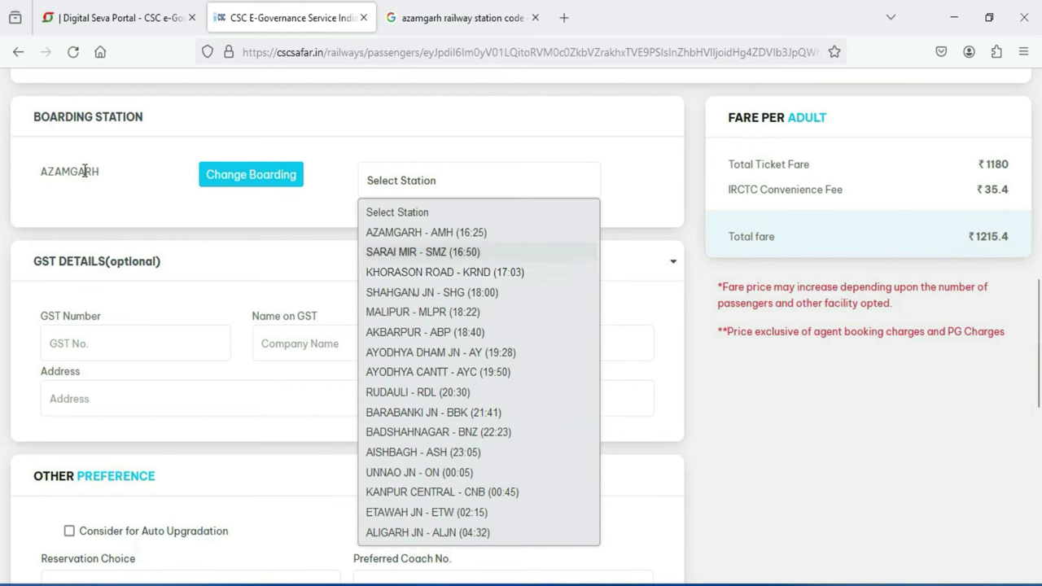
click(336, 161)
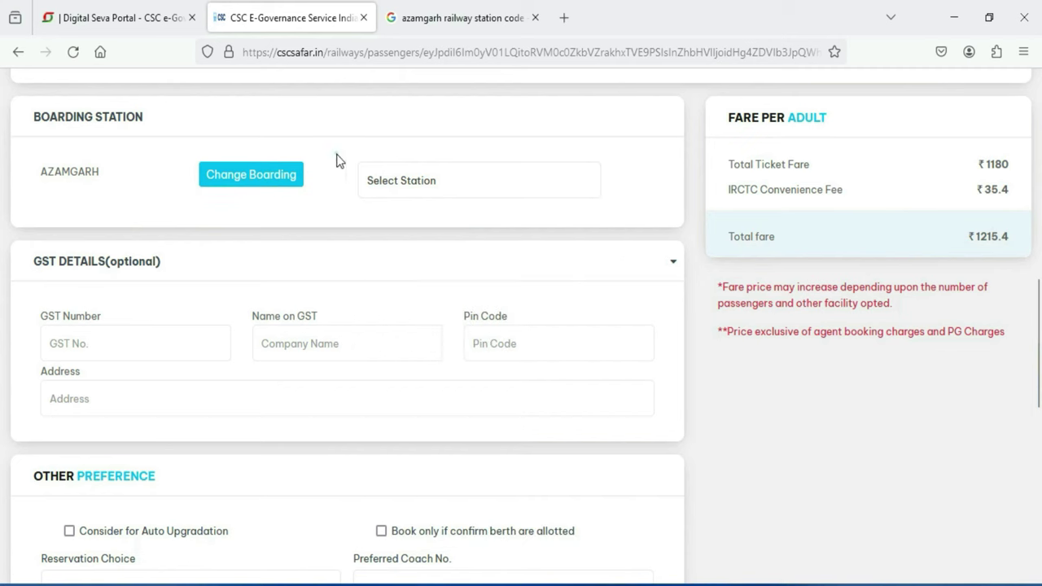
click(261, 173)
scroll(220, 358, down, 1)
scroll(244, 326, up, 1)
scroll(273, 301, down, 2)
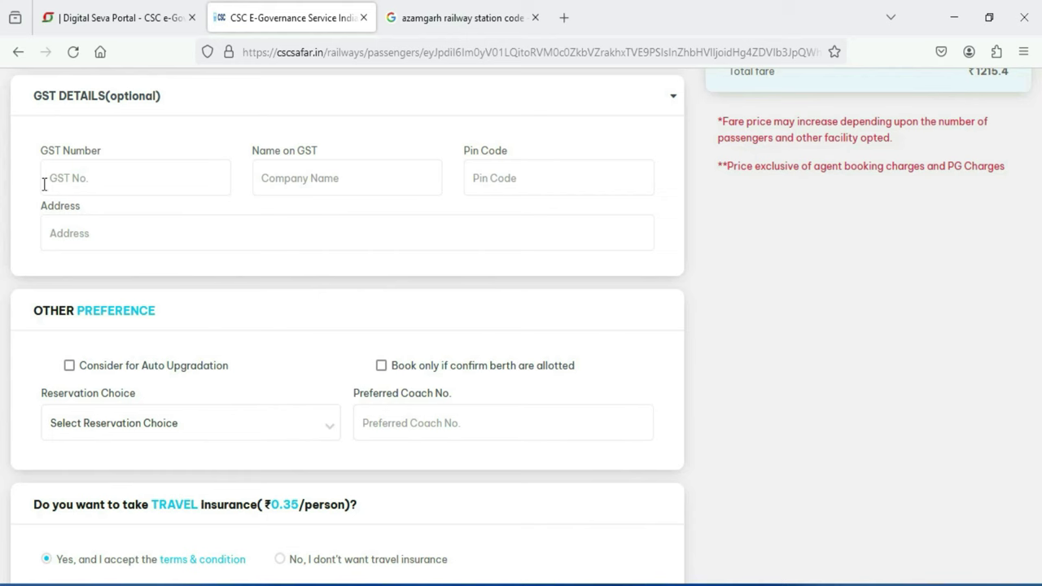
scroll(244, 325, down, 2)
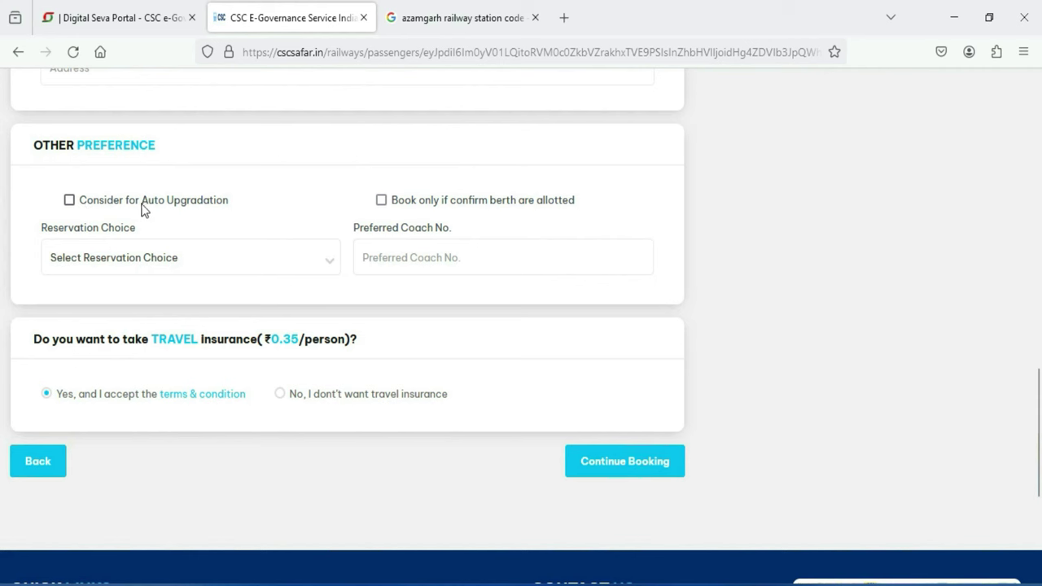
- Toggle Auto Upgradation and confirmed-berths-only off again, leaving Reservation Choice and coach unset
click(70, 201)
click(70, 201)
click(141, 261)
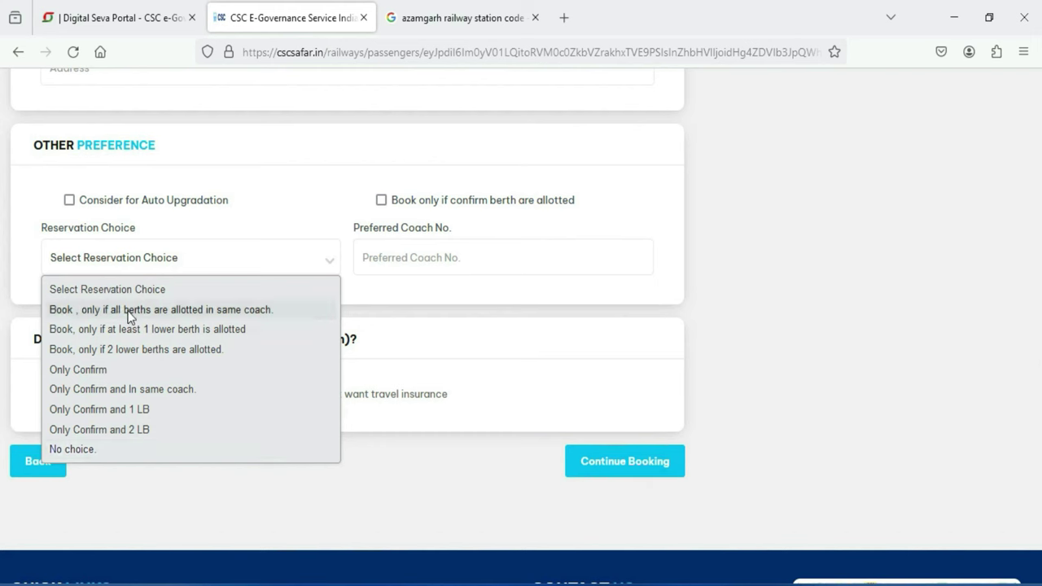
click(514, 225)
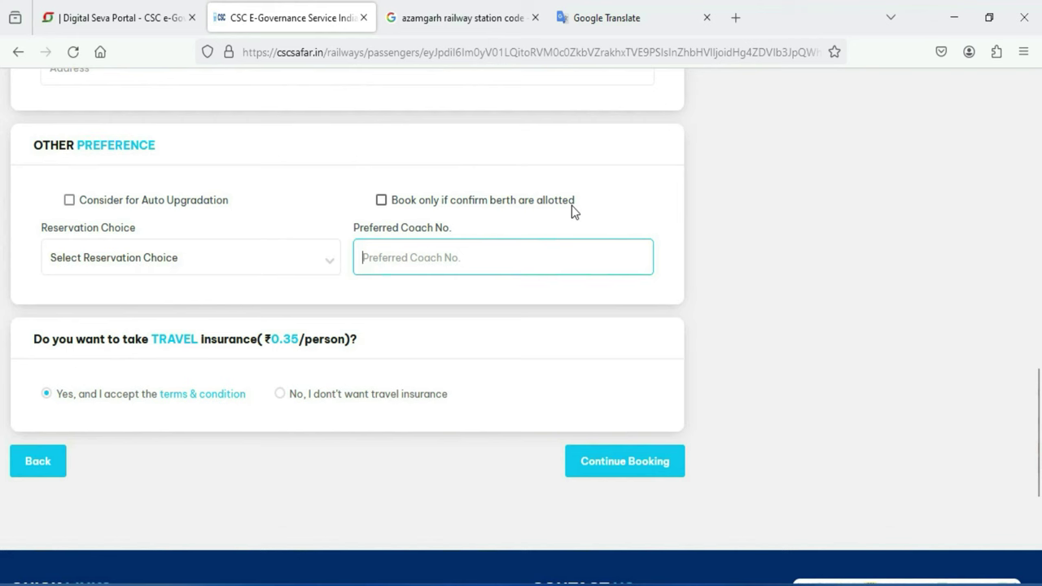
click(616, 205)
click(385, 253)
click(380, 199)
- Submit the passenger form with Continue Booking
scroll(381, 203, down, 2)
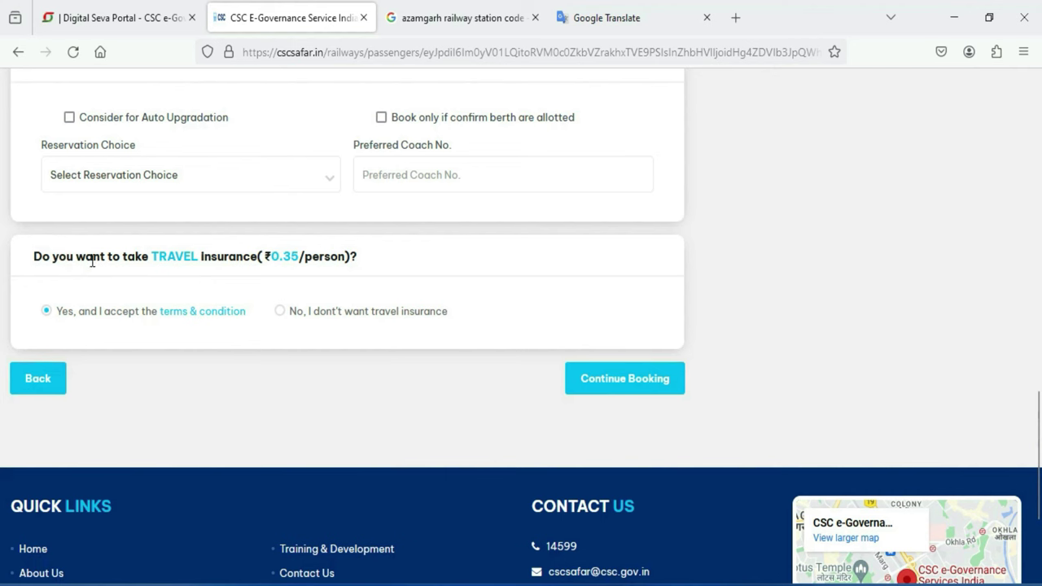
drag(34, 255, 470, 256)
click(467, 252)
click(625, 382)
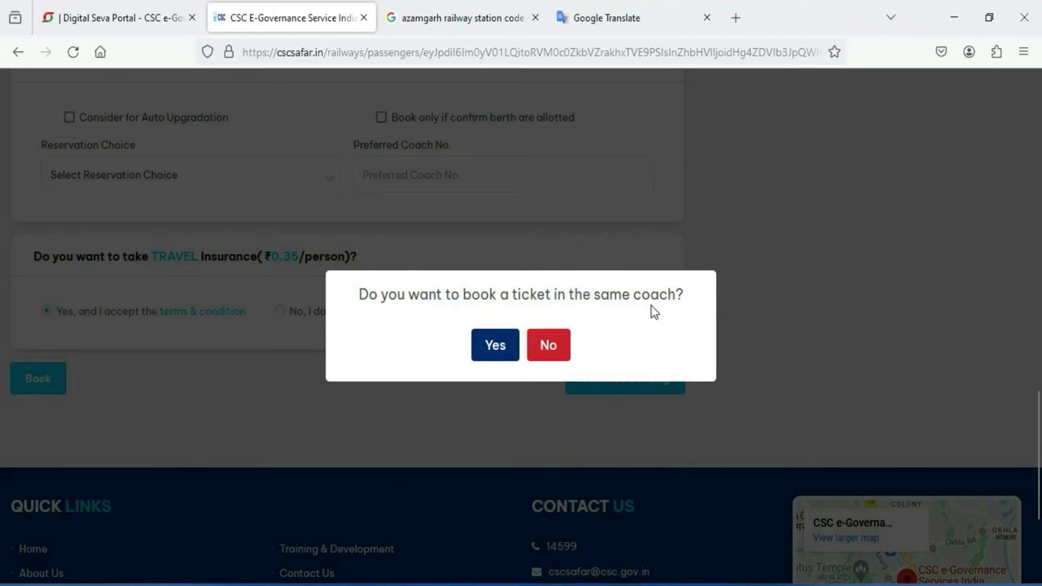
- Accept the same-coach booking and review both passengers with the ₹2460.06 total fare
scroll(651, 311, up, 2)
click(495, 350)
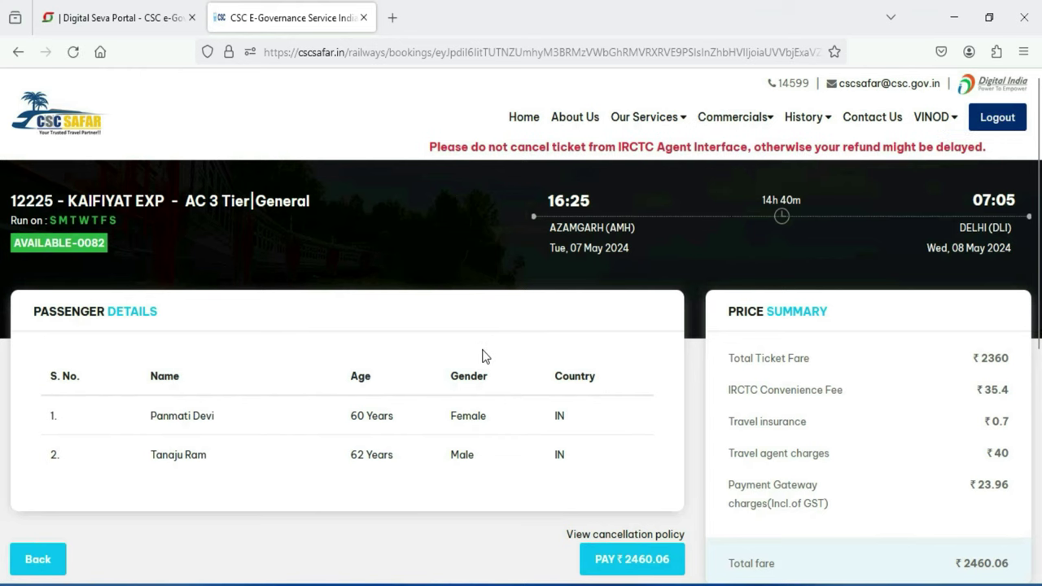
scroll(478, 373, down, 2)
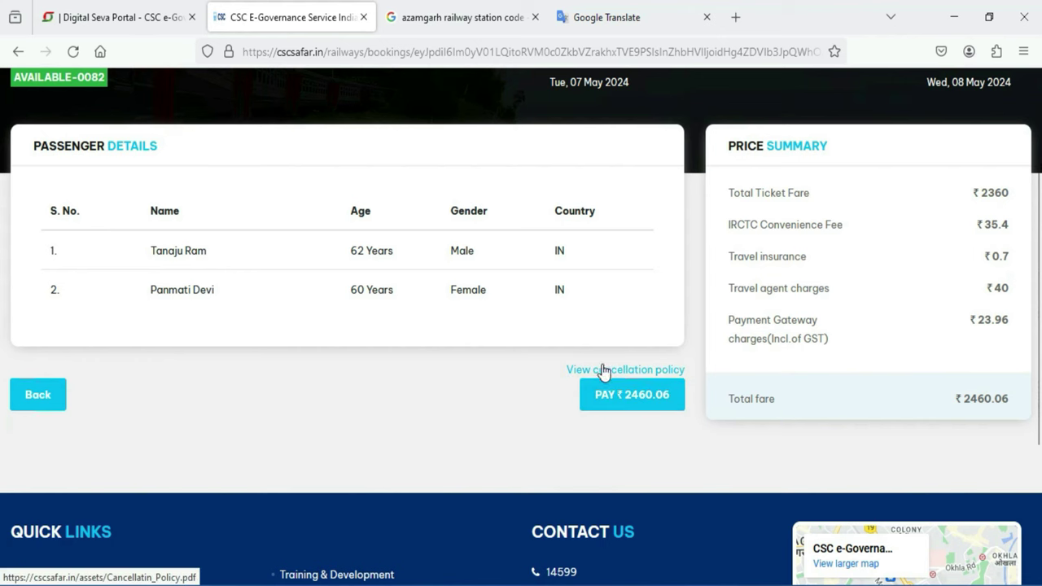
- Read through the booking's cancellation policy document
click(648, 369)
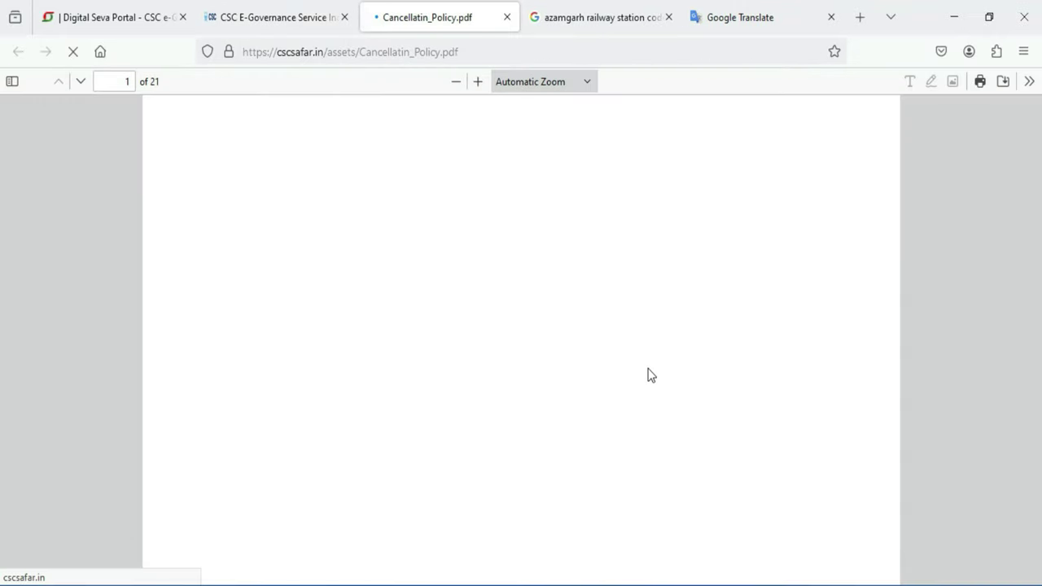
scroll(528, 432, down, 5)
scroll(528, 431, up, 3)
scroll(527, 431, up, 2)
- Close the policy and go back to the Digital Seva Portal dashboard
click(506, 17)
scroll(728, 372, up, 2)
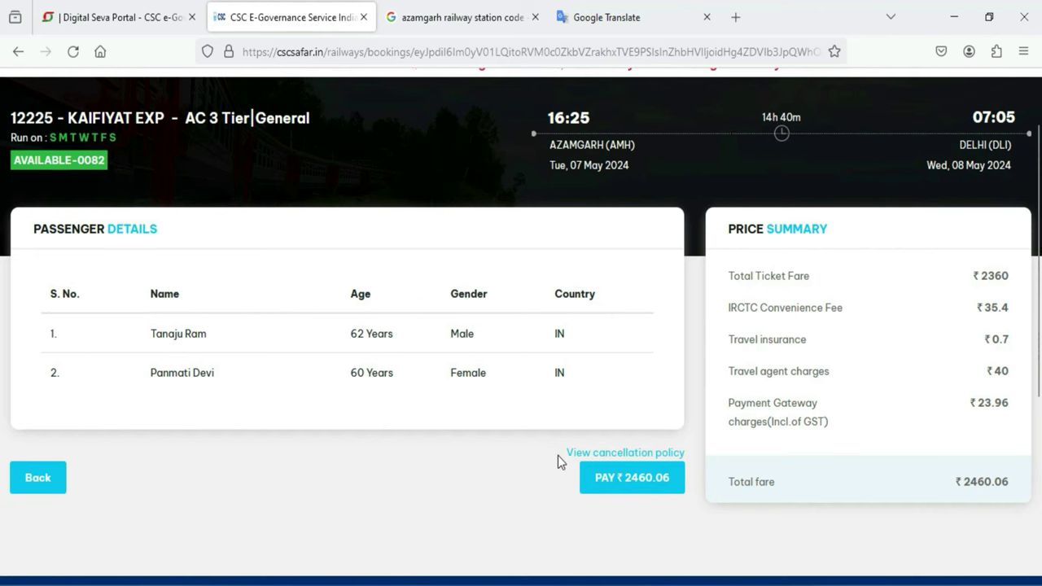
click(94, 23)
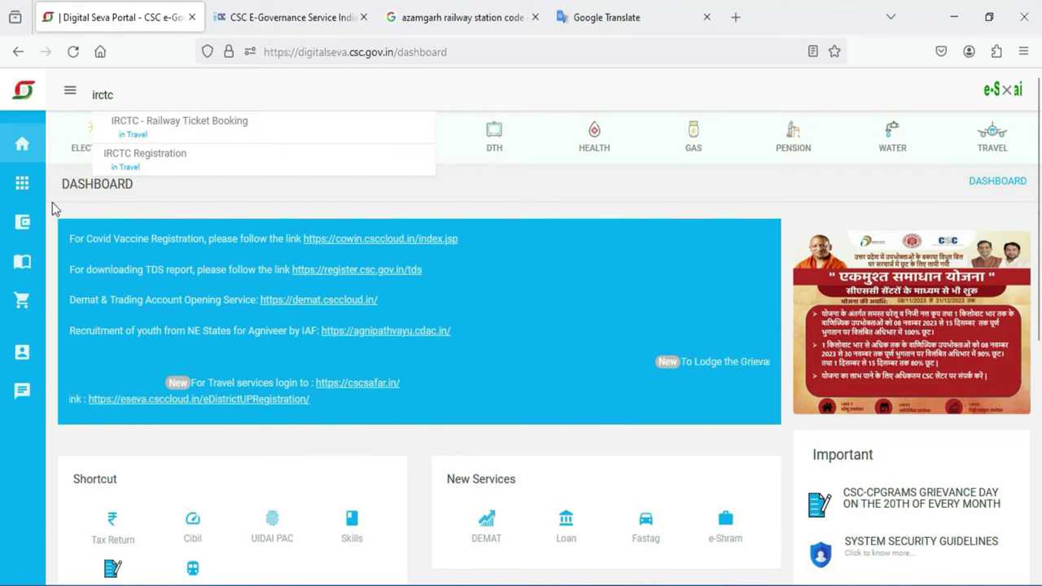
mouse_move(25, 216)
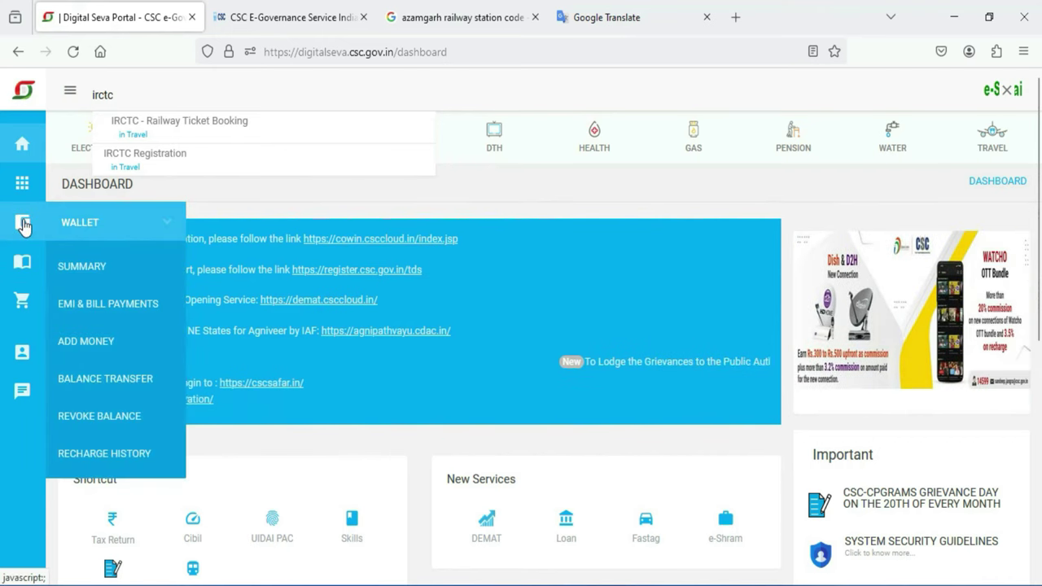
- Request a 2500 wallet top-up via HDFC PG, giving the amount and phone number
click(106, 345)
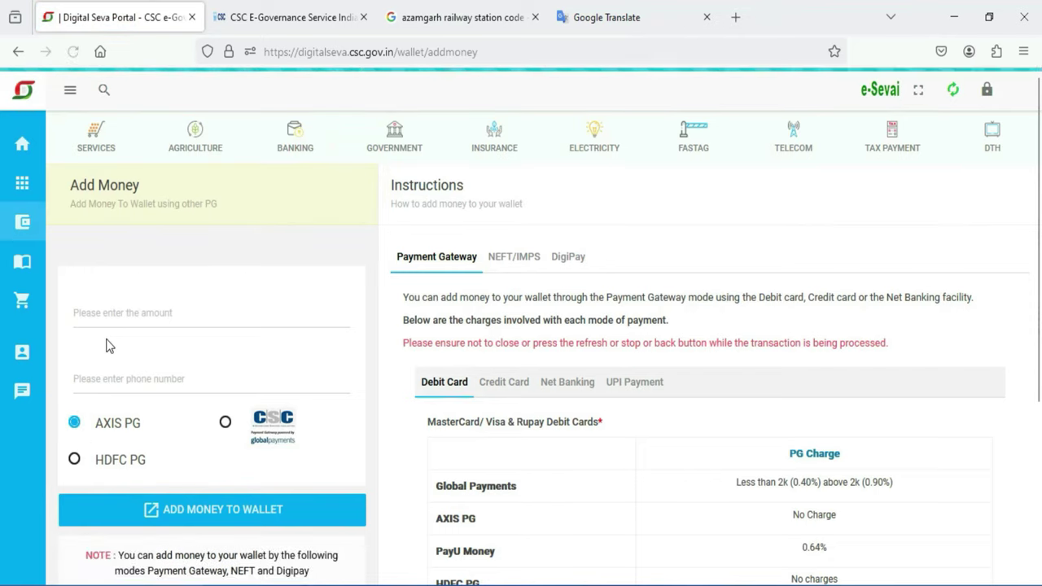
scroll(255, 374, down, 2)
scroll(225, 290, up, 2)
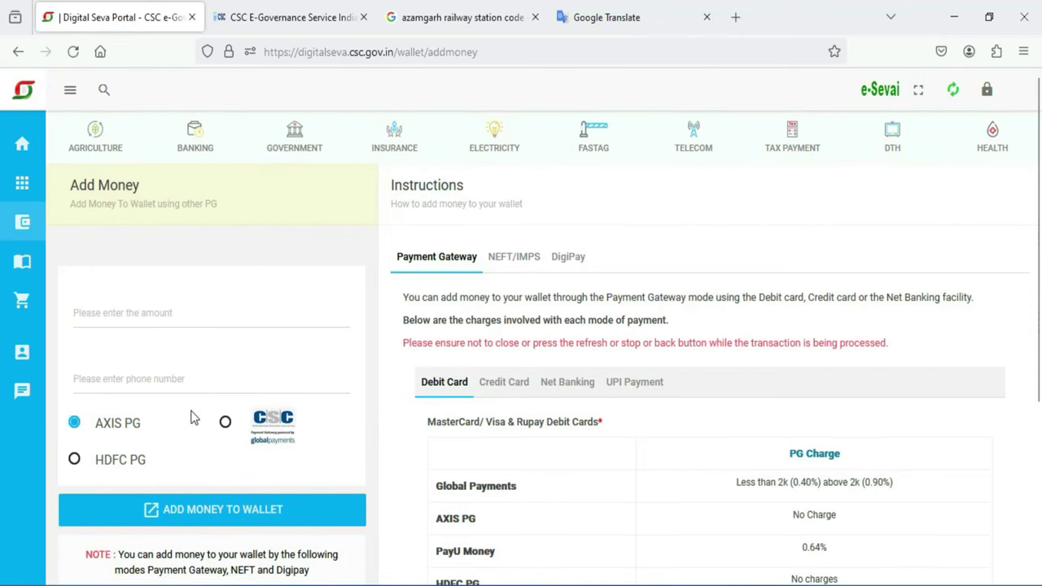
click(77, 461)
click(102, 311)
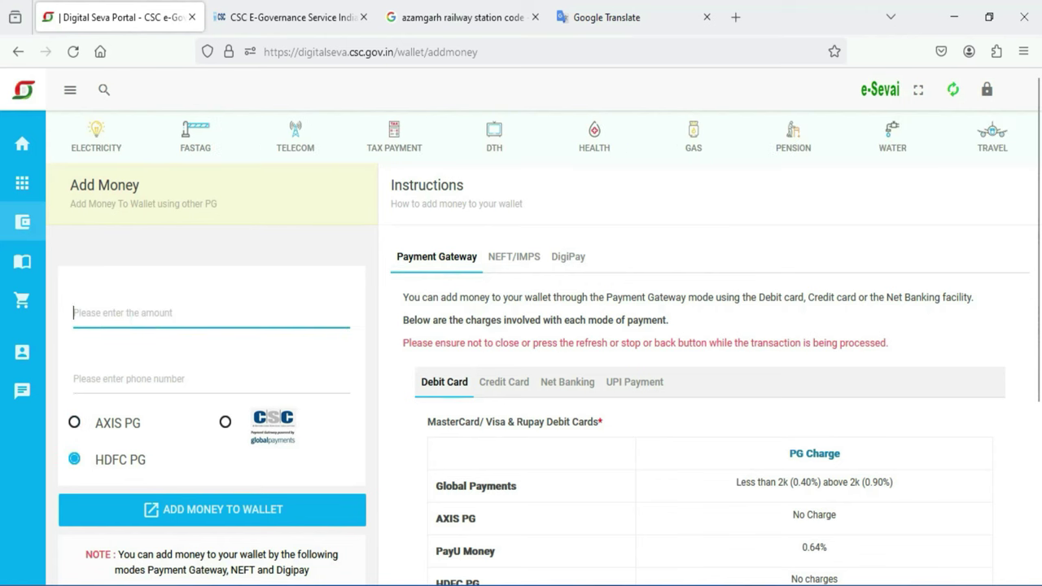
text(2500)
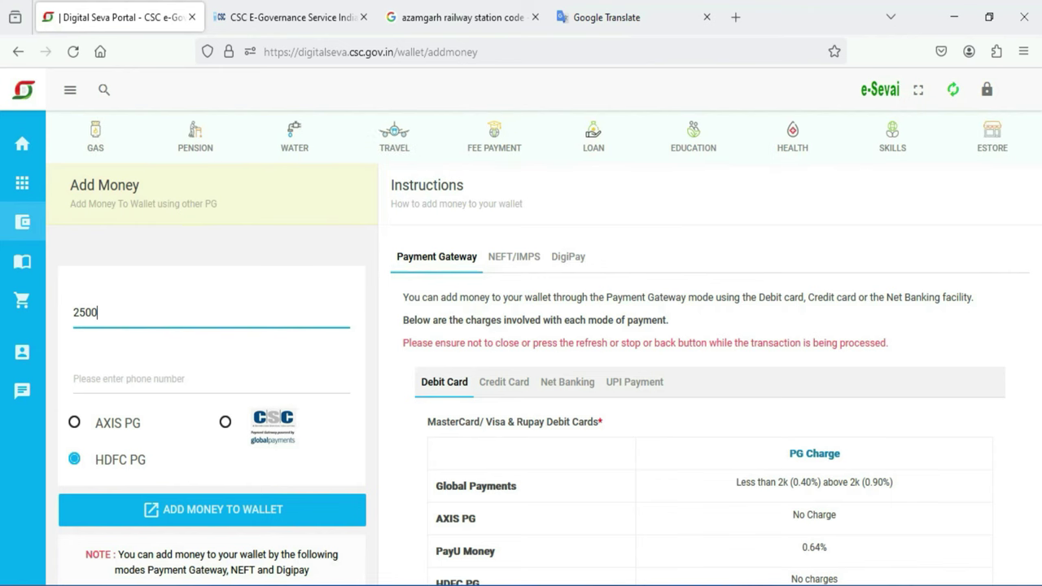
click(105, 378)
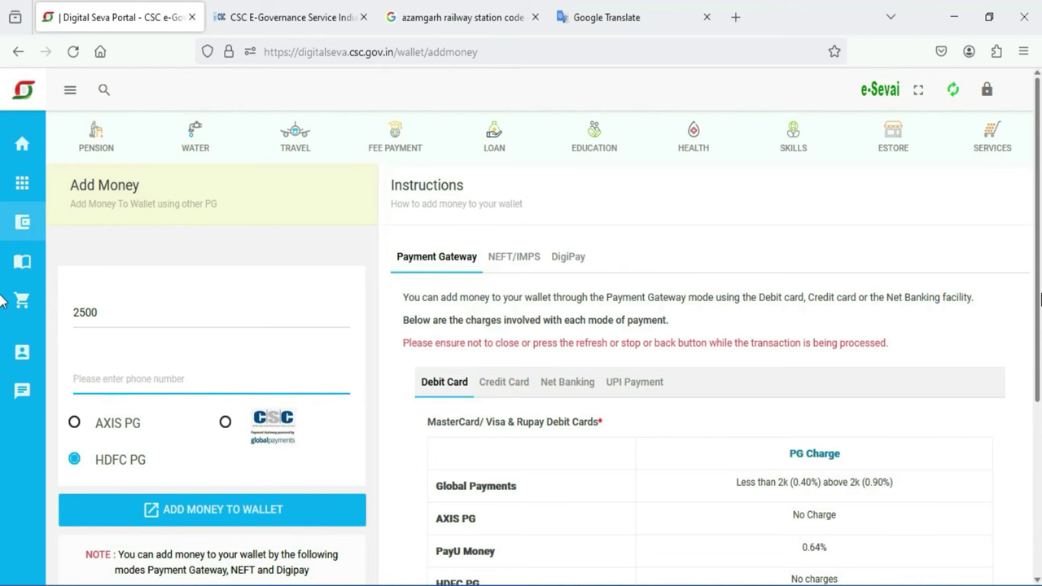
scroll(202, 352, down, 2)
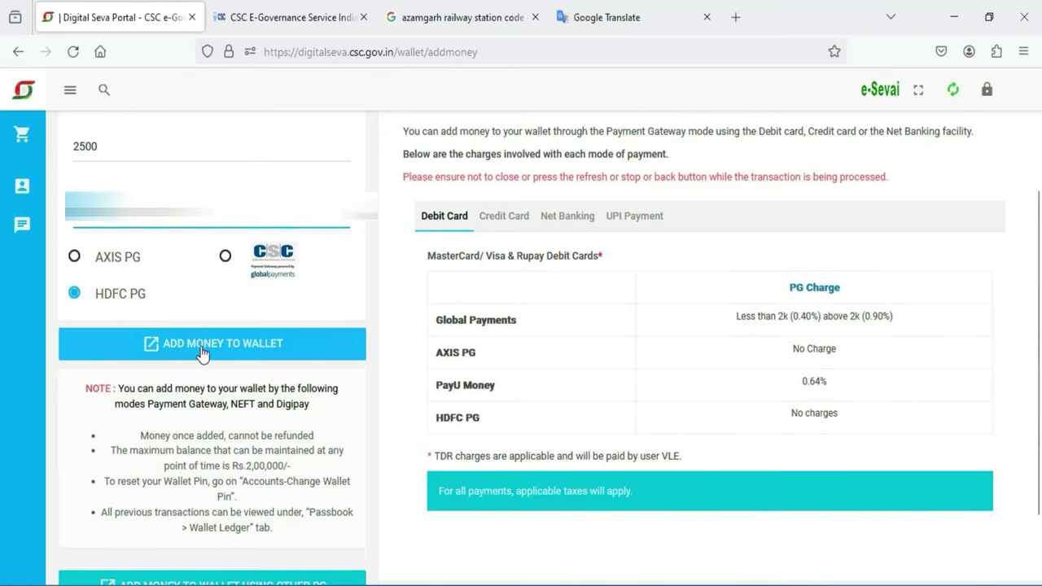
click(252, 351)
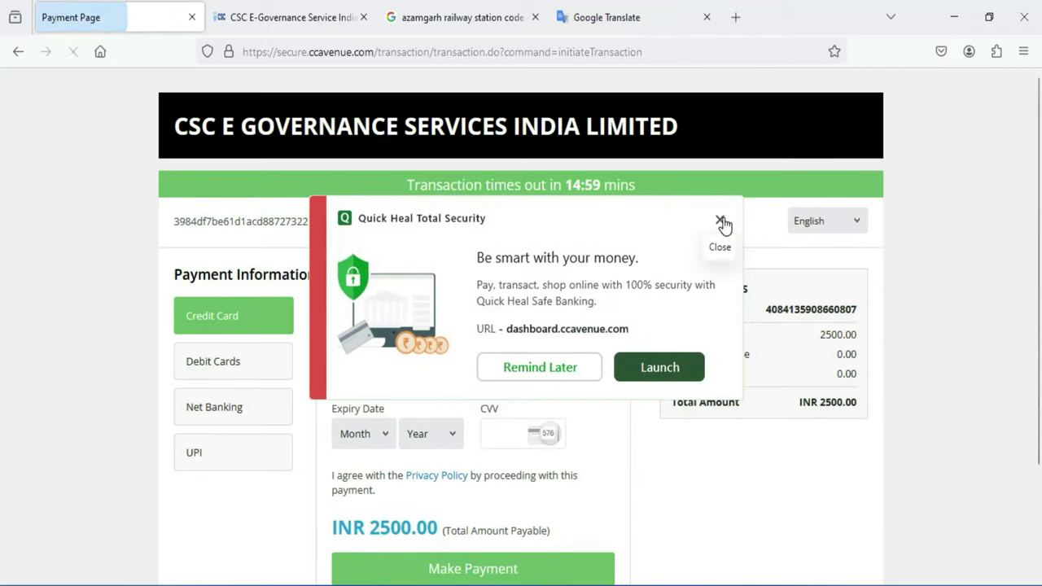
- Dismiss the security pop-up and pay the ₹2500 top-up by UPI on CCAvenue
click(723, 221)
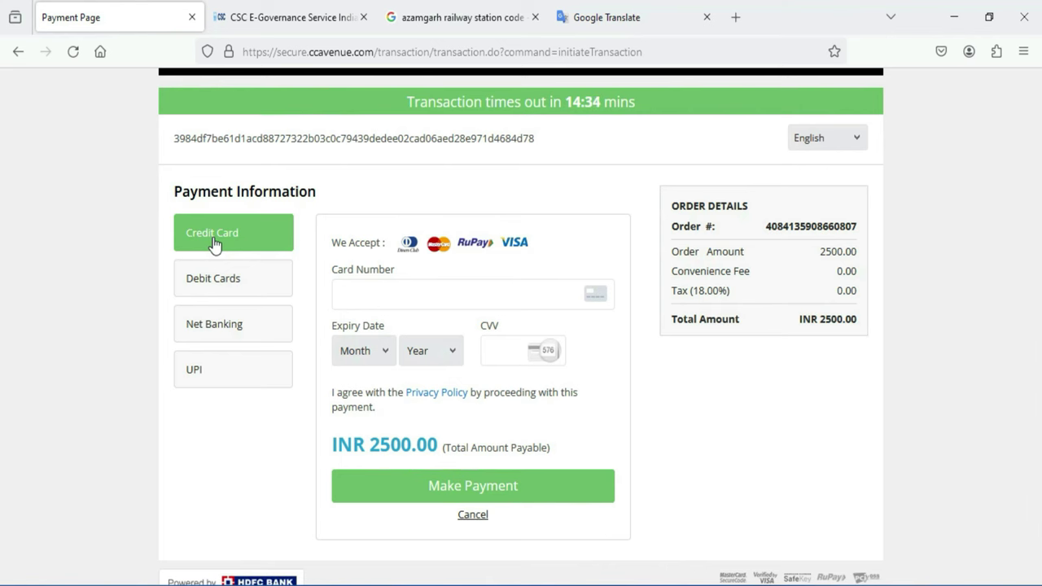
click(202, 369)
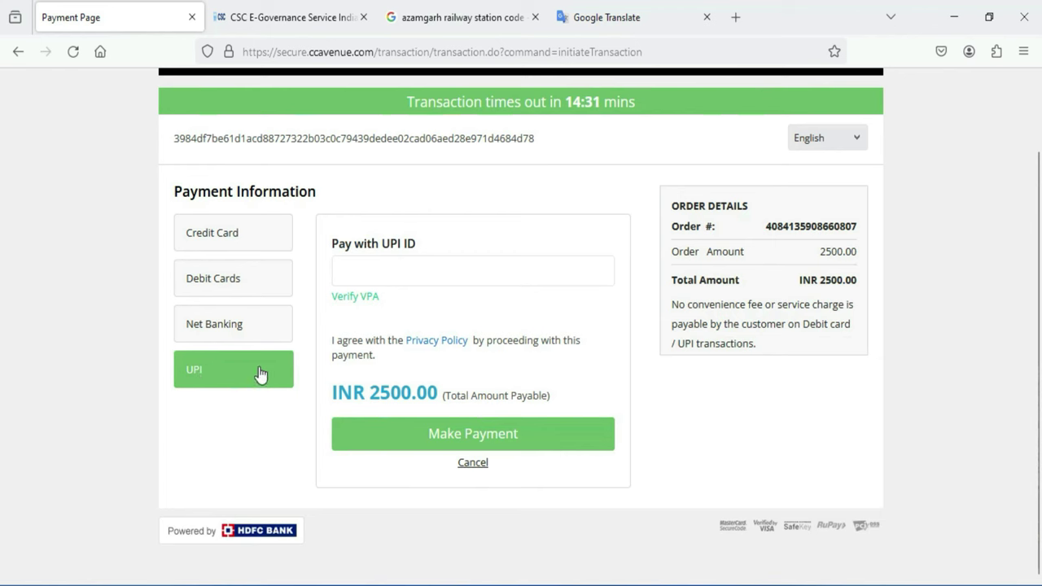
click(389, 267)
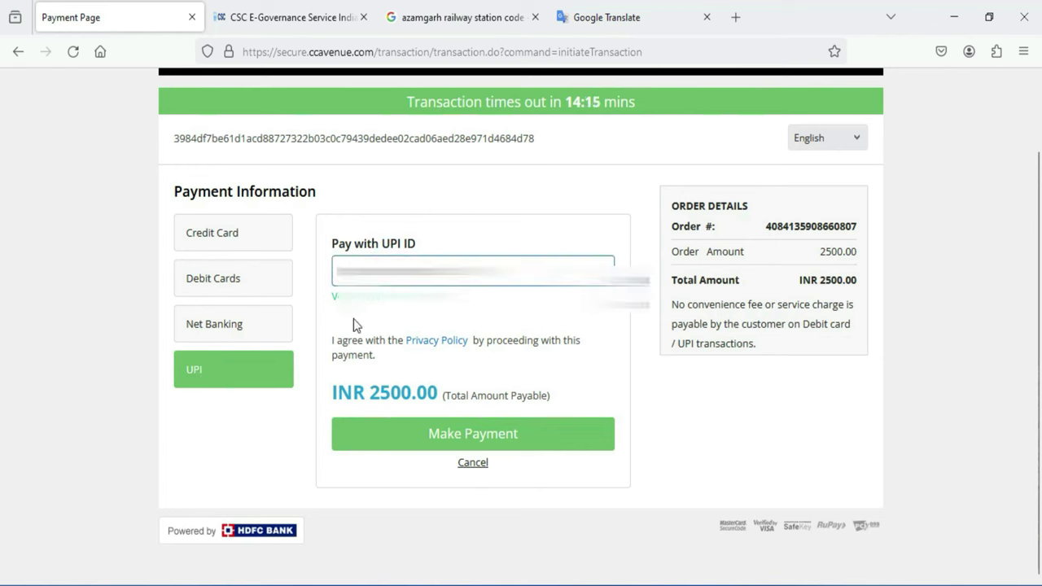
click(498, 436)
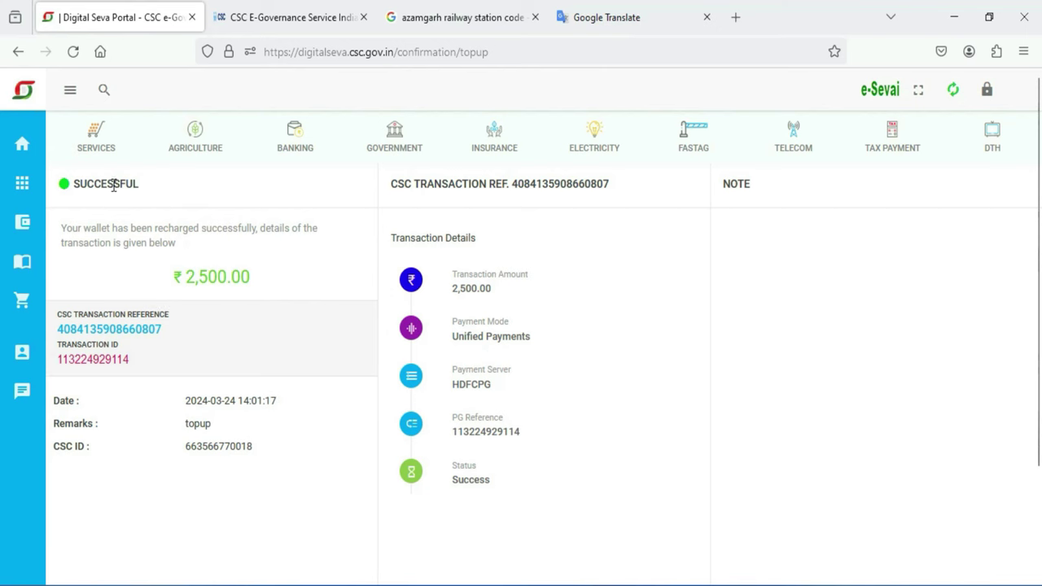
- Check the Wallet Ledger for the ₹2,500 credit
drag(75, 185, 200, 190)
click(204, 187)
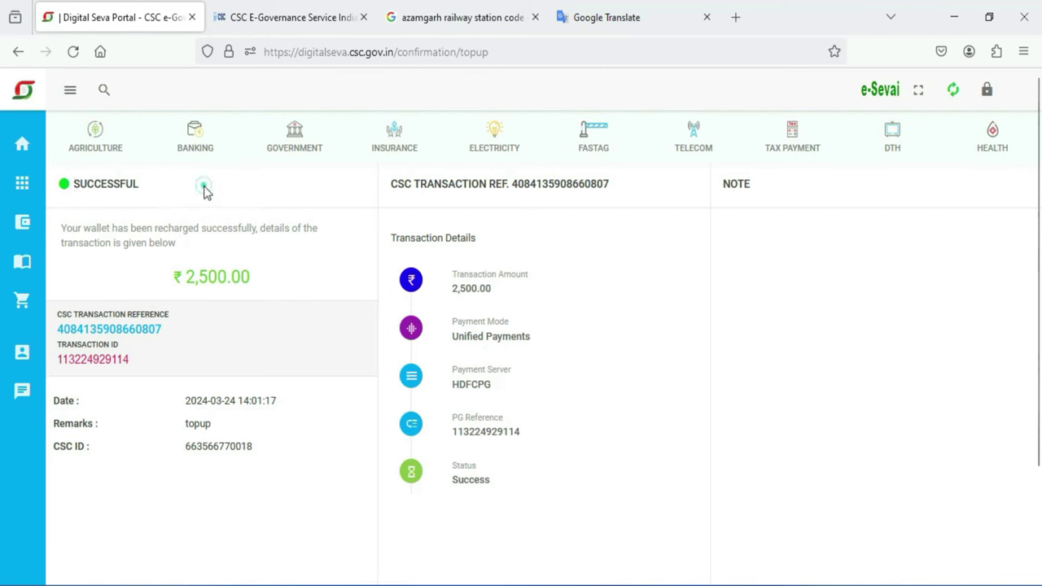
mouse_move(22, 262)
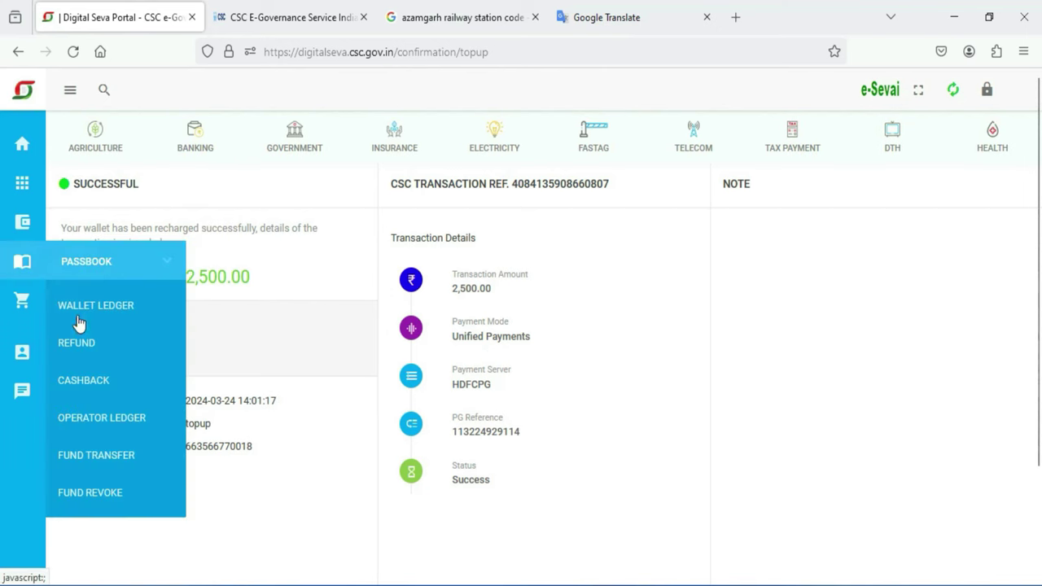
click(115, 306)
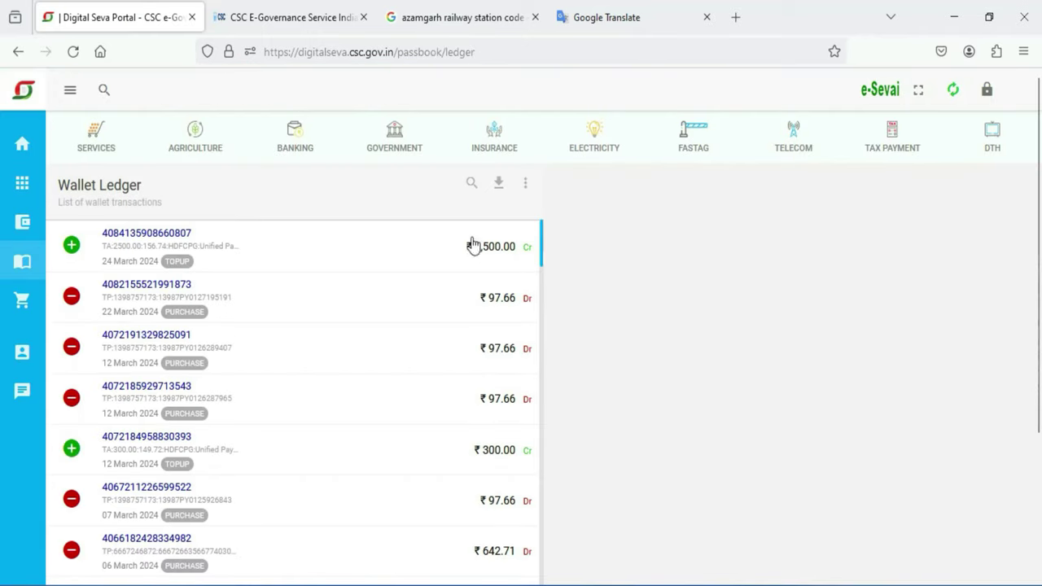
- View the wallet summary showing a balance of ₹2,656.74
mouse_move(18, 229)
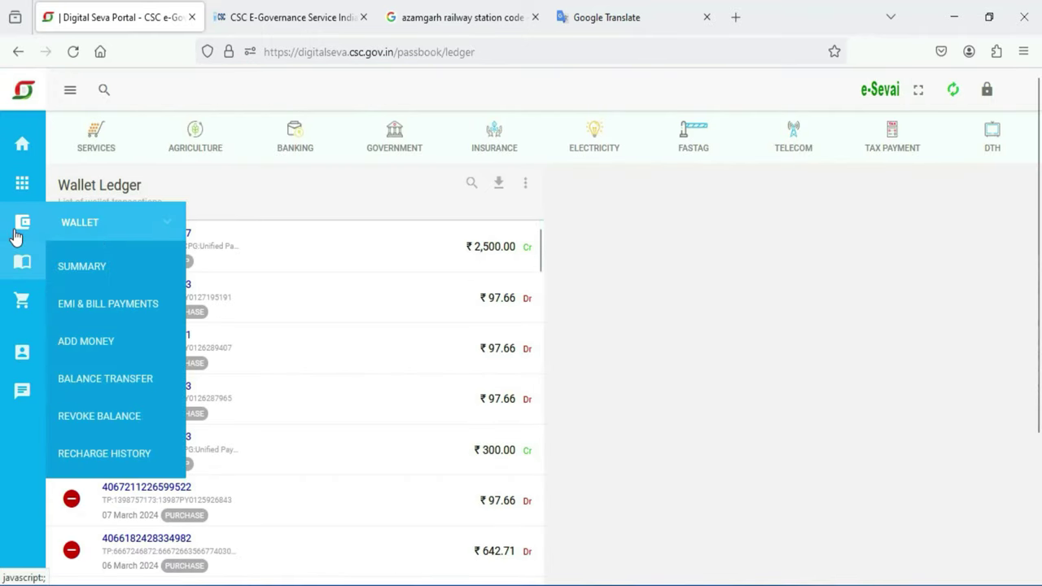
click(106, 274)
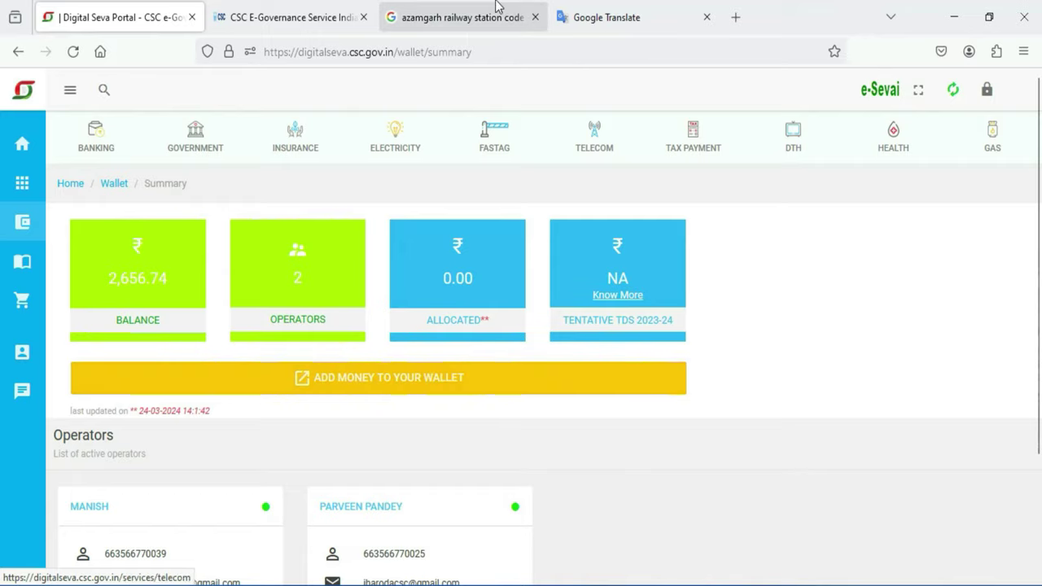
click(456, 17)
- Return to the booking and start paying the ₹2460.06 fare on the CSC Wallet Pay Page
click(287, 17)
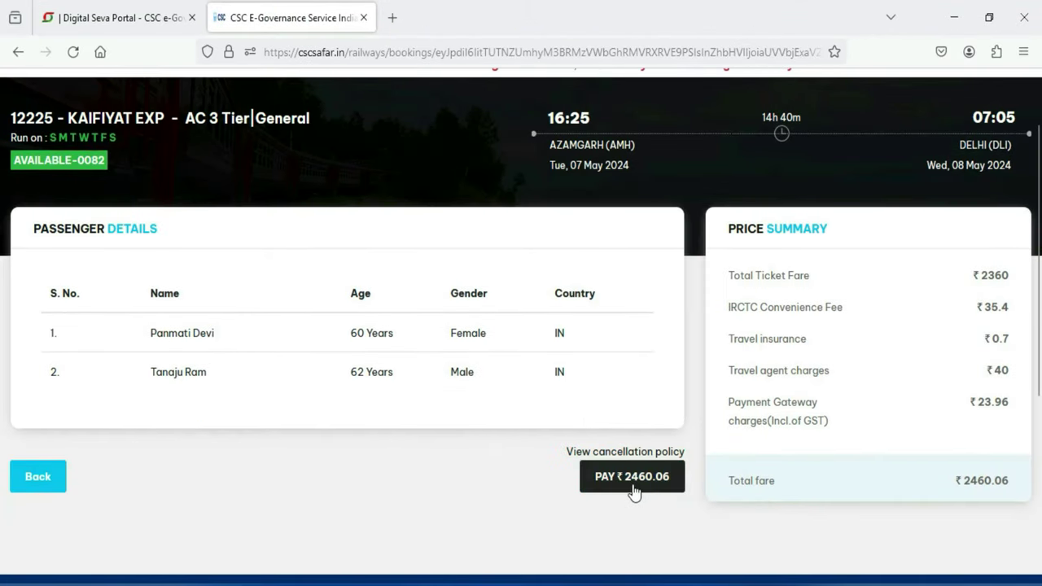
click(644, 483)
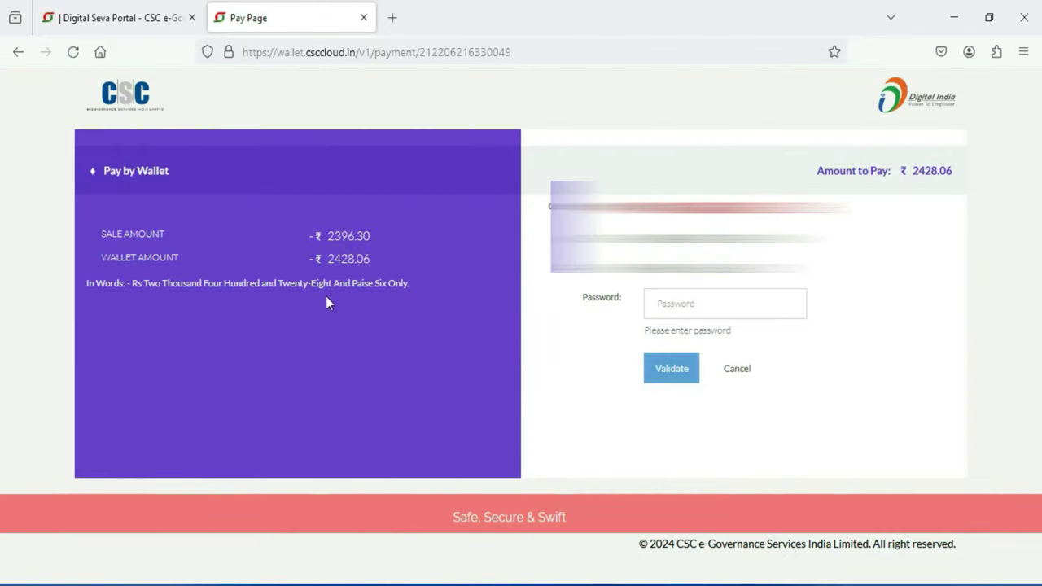
drag(124, 235, 204, 237)
click(204, 231)
drag(109, 258, 193, 263)
click(233, 256)
drag(330, 259, 370, 259)
click(401, 257)
drag(325, 259, 407, 259)
click(407, 259)
- Validate the wallet password, then enter the wallet PIN and pay ₹2428.06
click(702, 301)
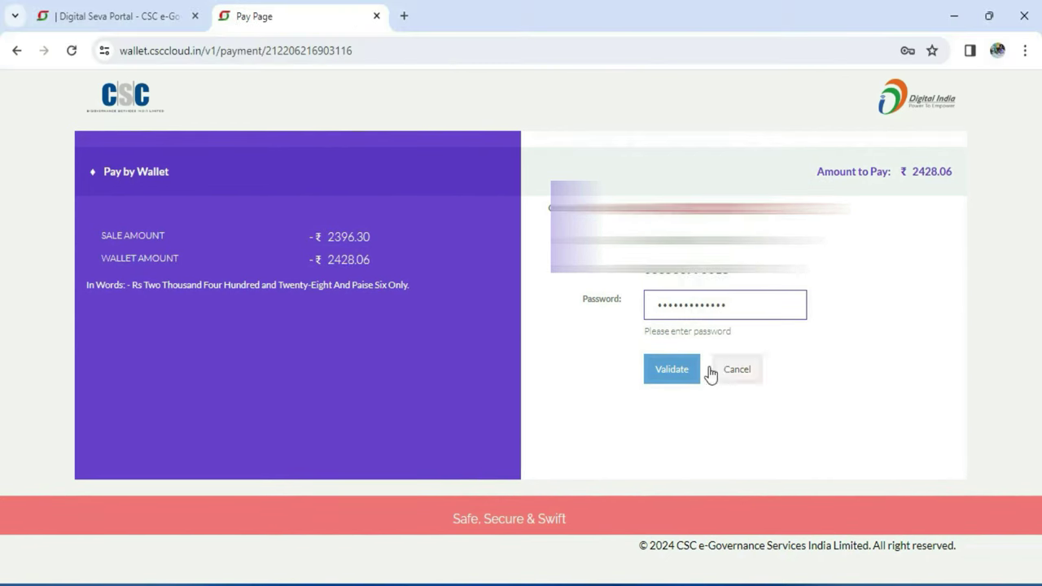
click(676, 371)
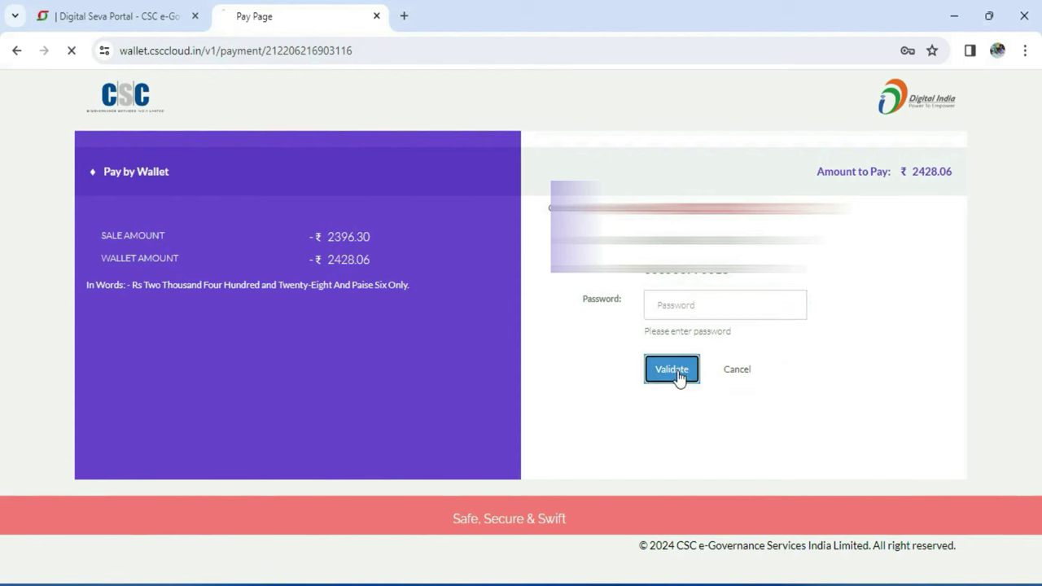
click(689, 307)
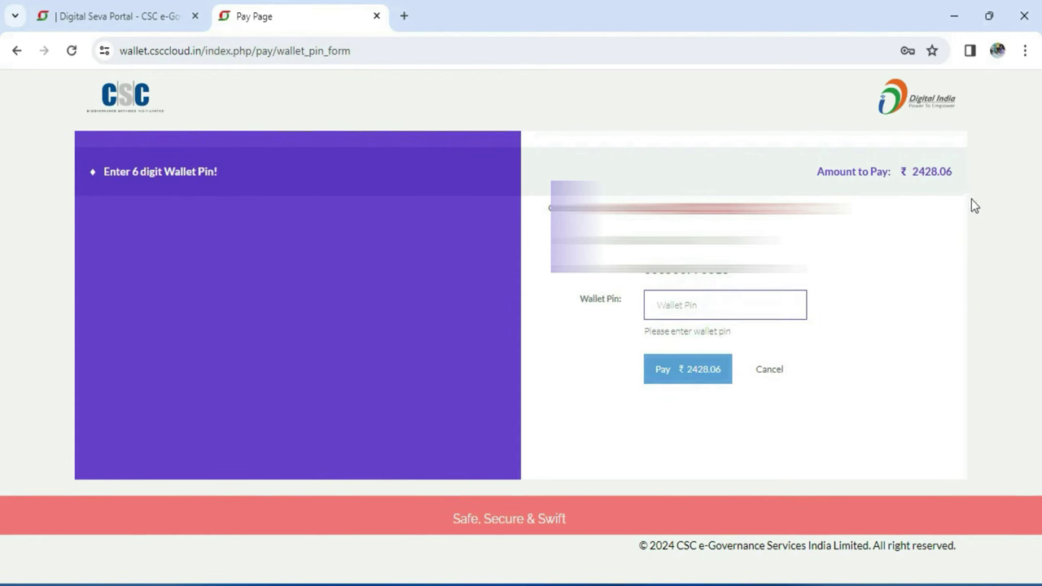
click(695, 373)
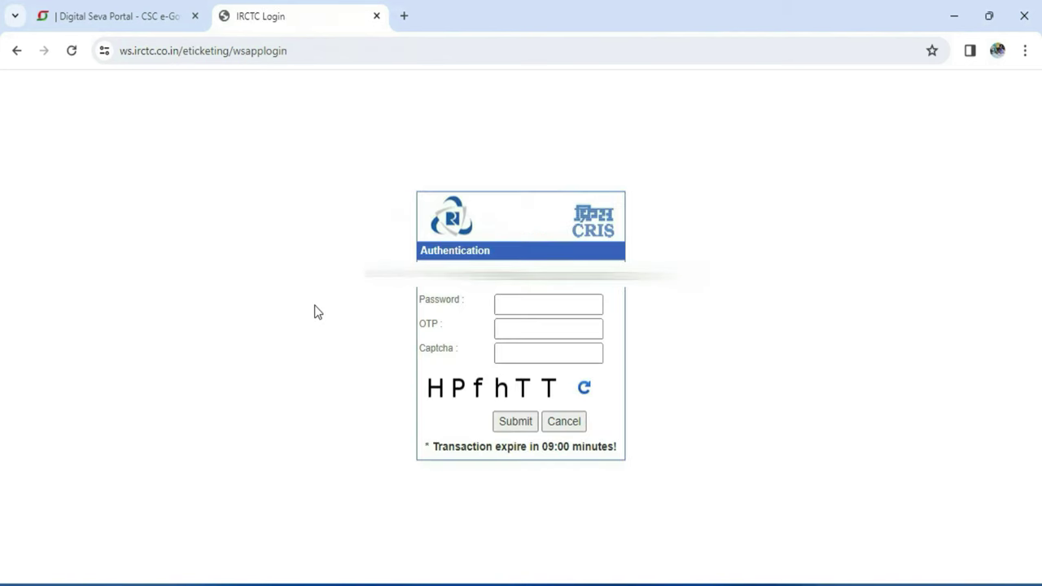
- Enter the IRCTC password, OTP and captcha, and submit to confirm the Kaifiyat Exp ticket
click(503, 303)
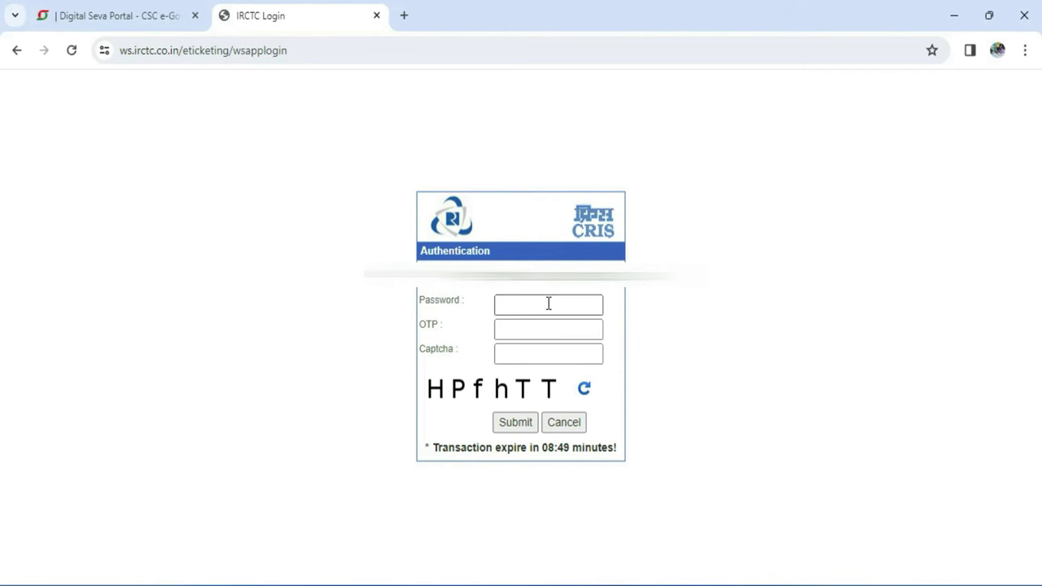
text(•••••••••••)
click(523, 328)
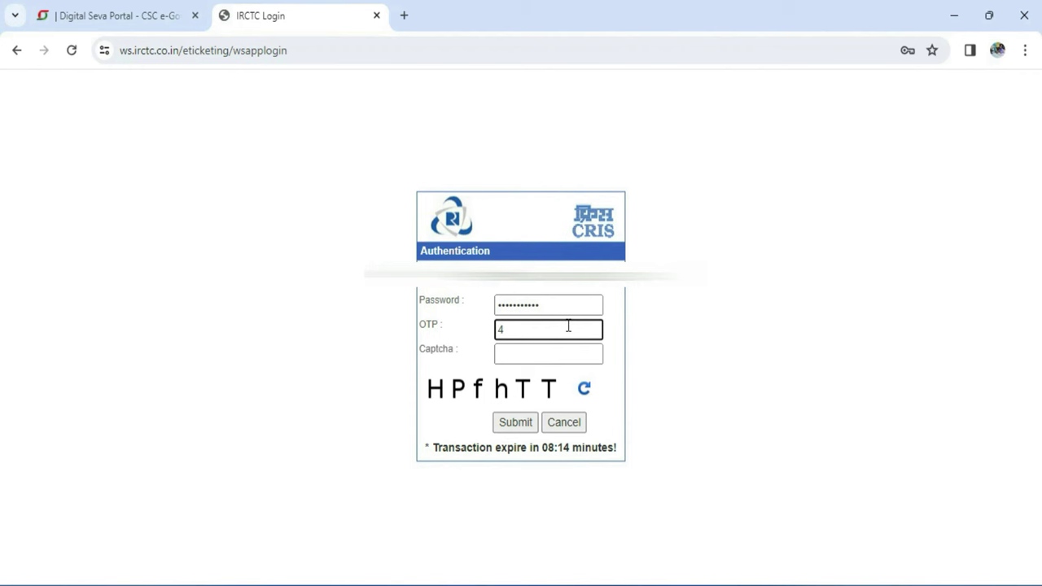
click(549, 358)
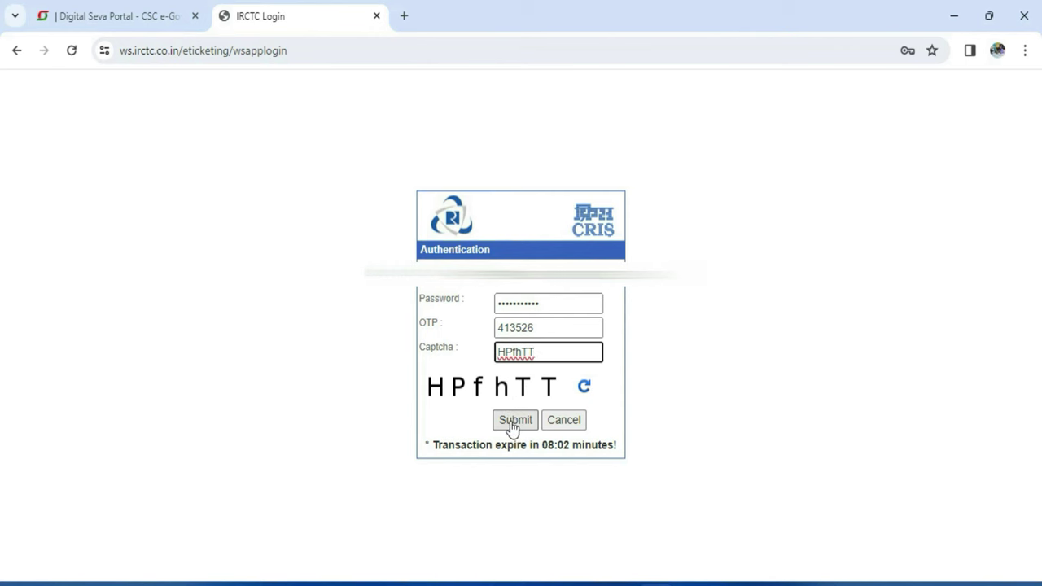
click(511, 422)
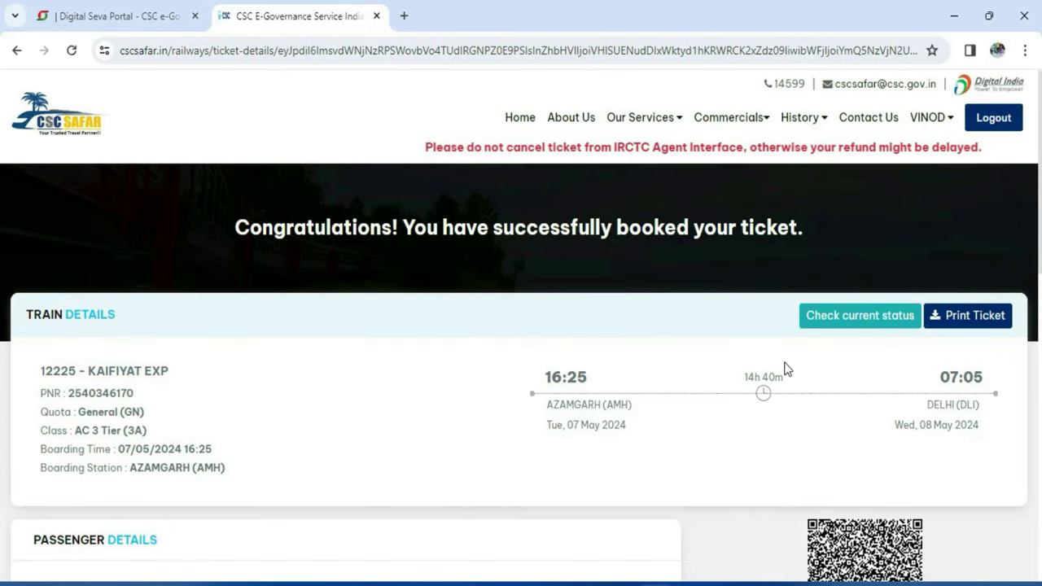
- Open the booked ticket's Electronic Reservation Slip and send it to print preview
scroll(518, 388, down, 4)
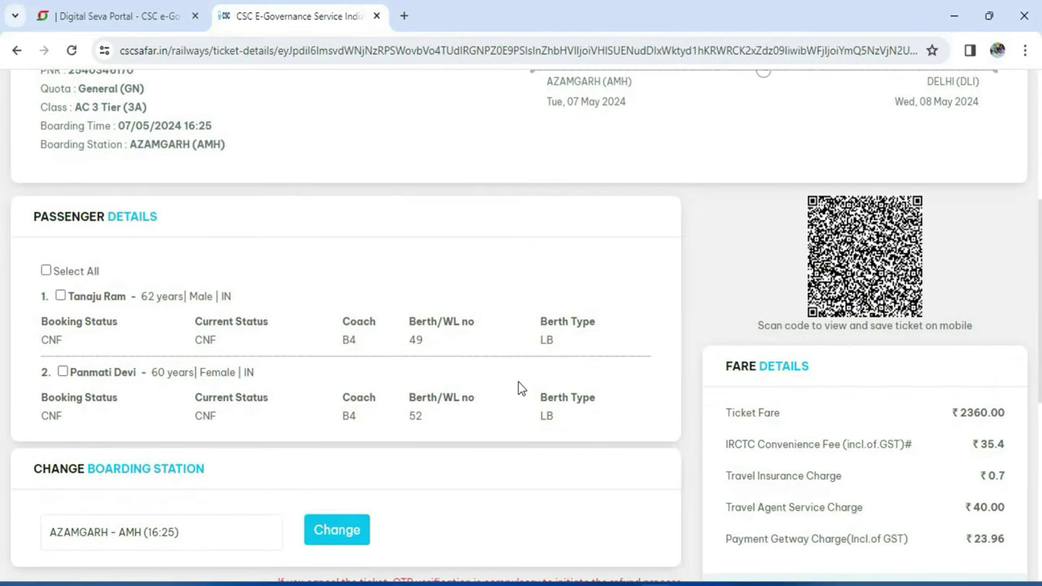
scroll(519, 388, up, 3)
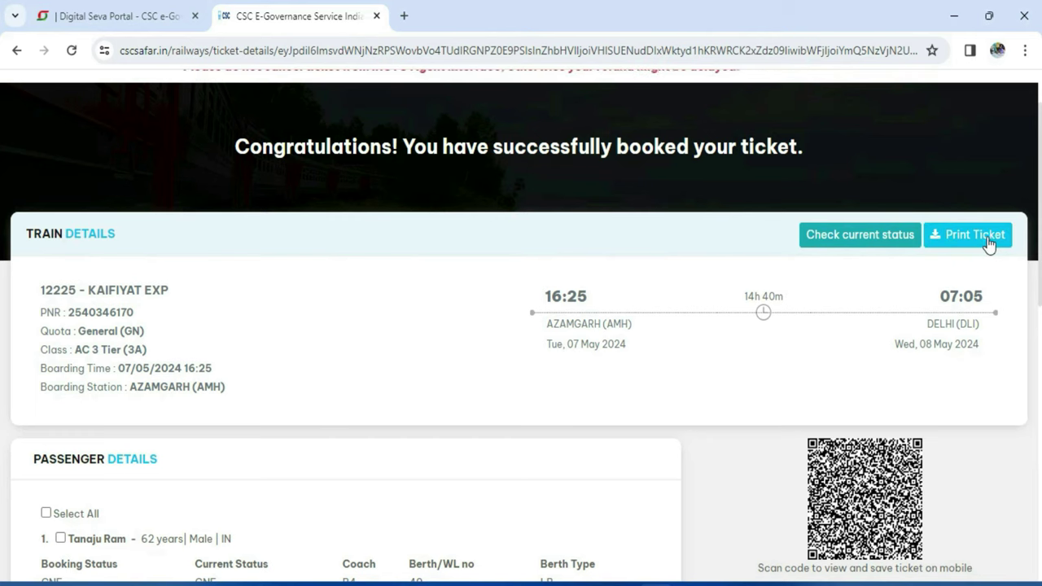
click(976, 240)
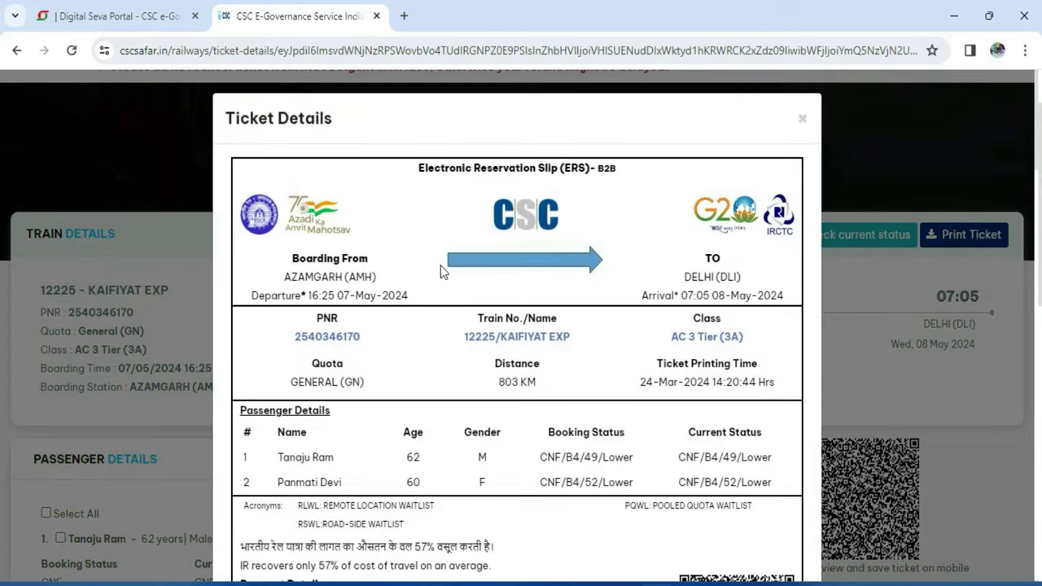
scroll(443, 277, down, 3)
scroll(448, 284, down, 3)
scroll(453, 298, down, 5)
scroll(455, 299, down, 2)
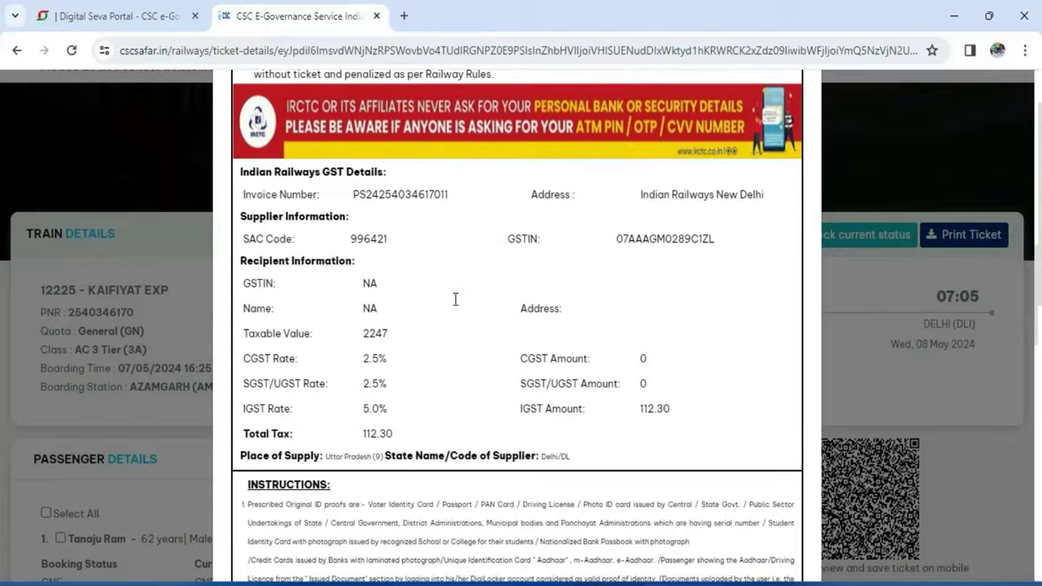
scroll(455, 299, down, 10)
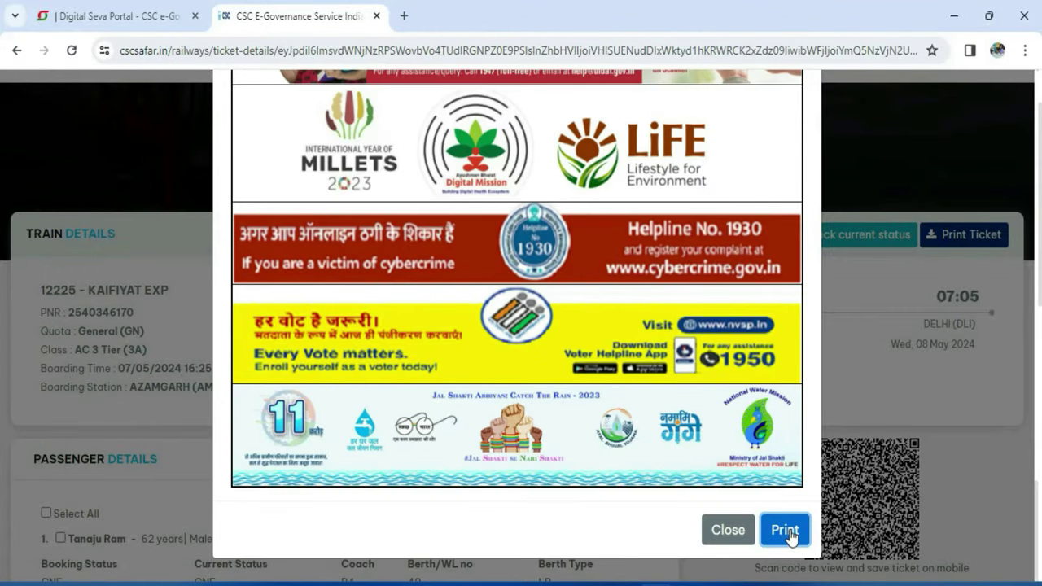
click(787, 532)
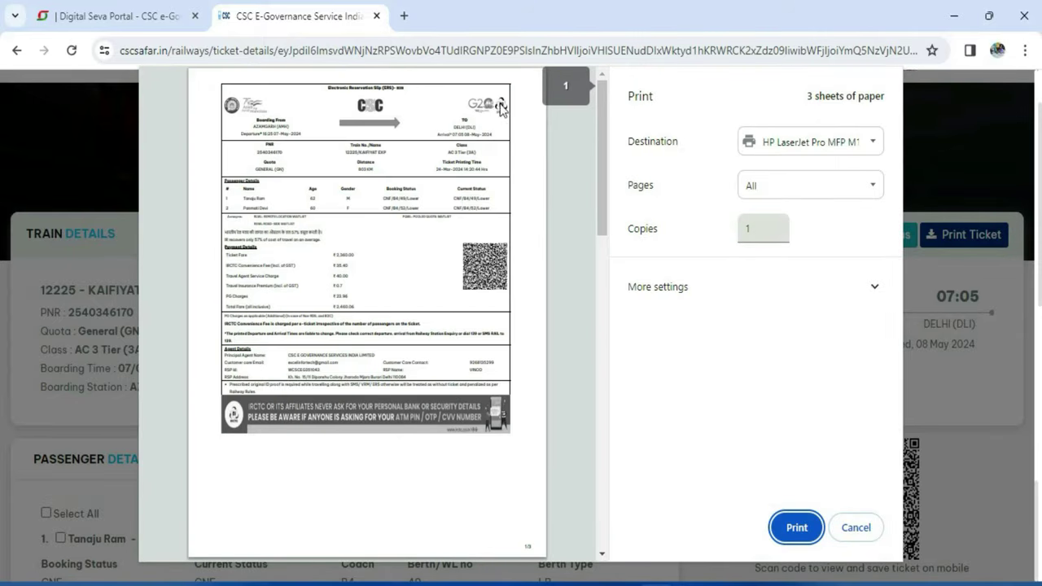
- Print only page 1 of the e-ticket using a customised page range
scroll(462, 355, down, 5)
scroll(462, 355, down, 5)
scroll(462, 355, down, 2)
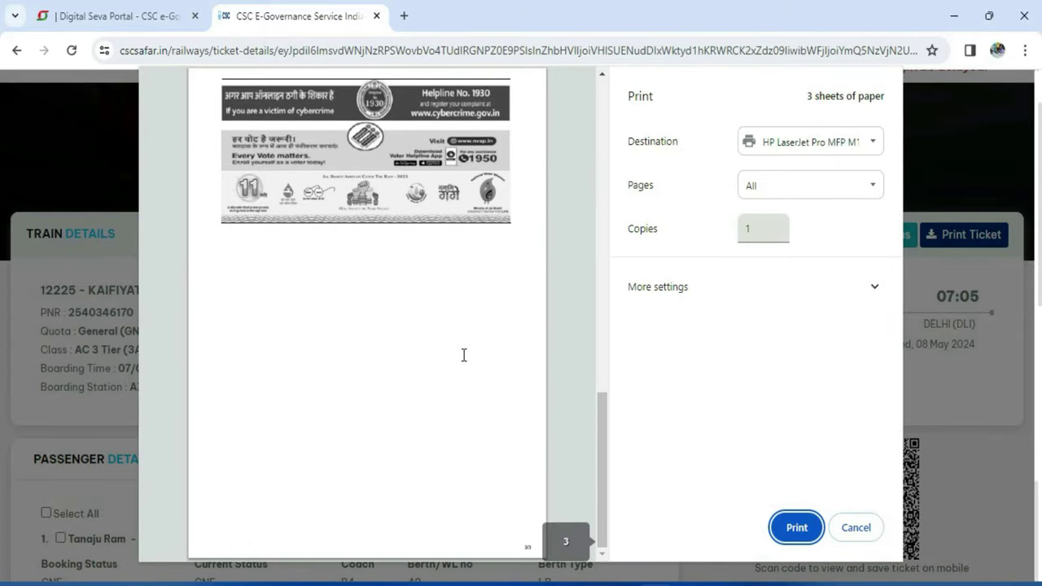
scroll(463, 355, up, 9)
scroll(358, 242, up, 3)
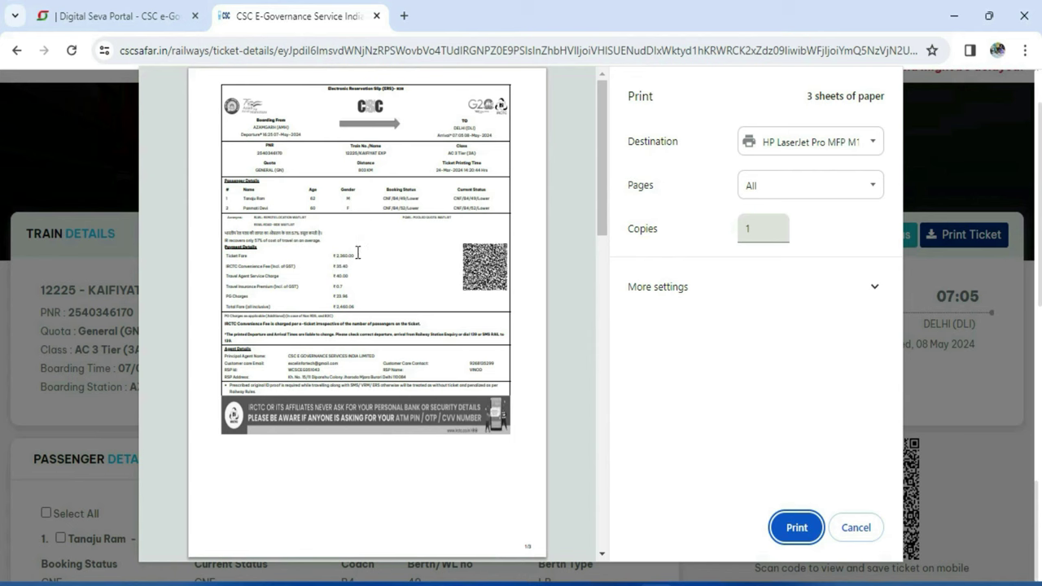
click(782, 191)
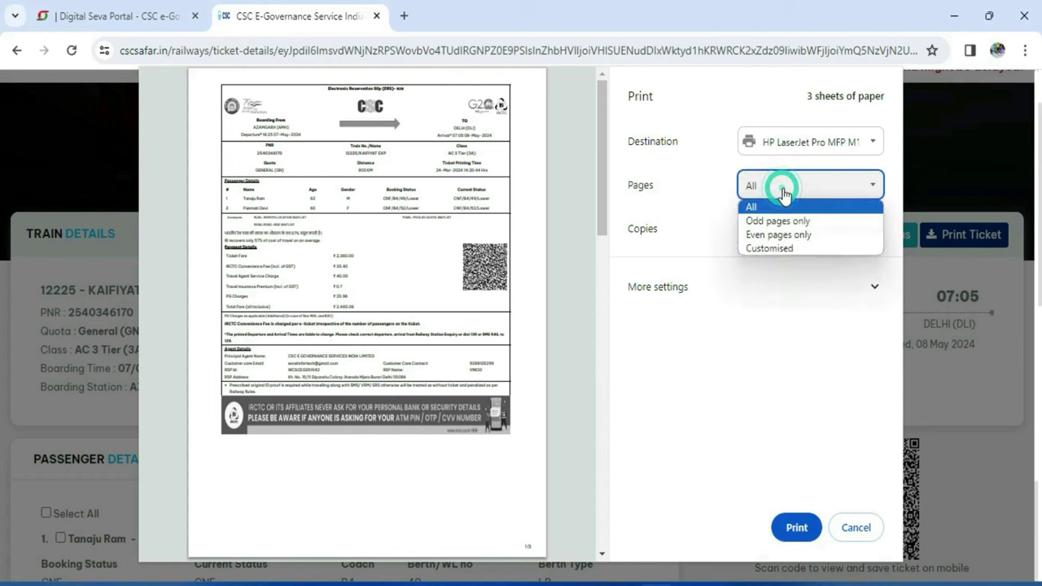
click(765, 247)
text(1)
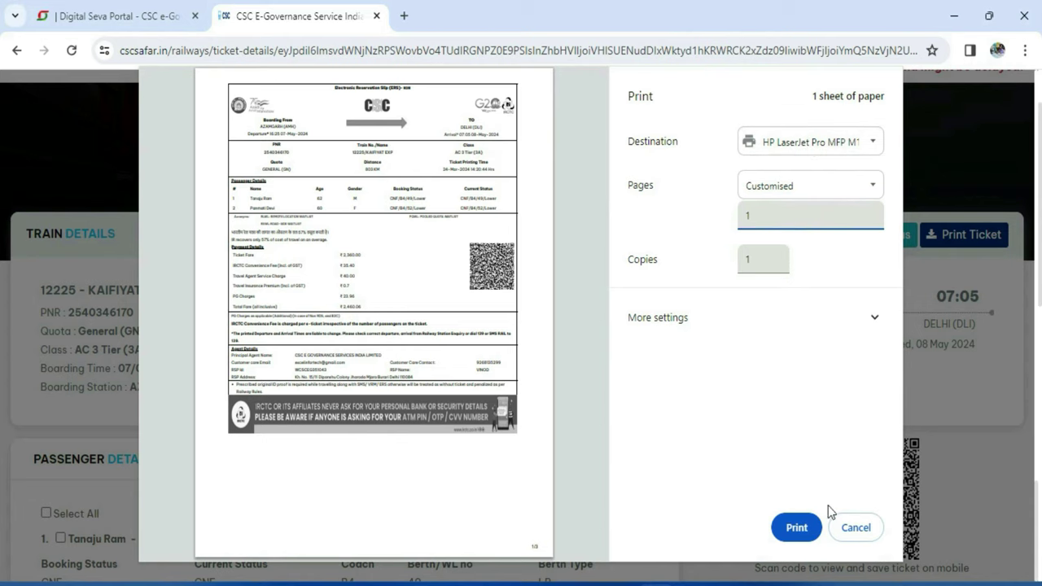
click(796, 528)
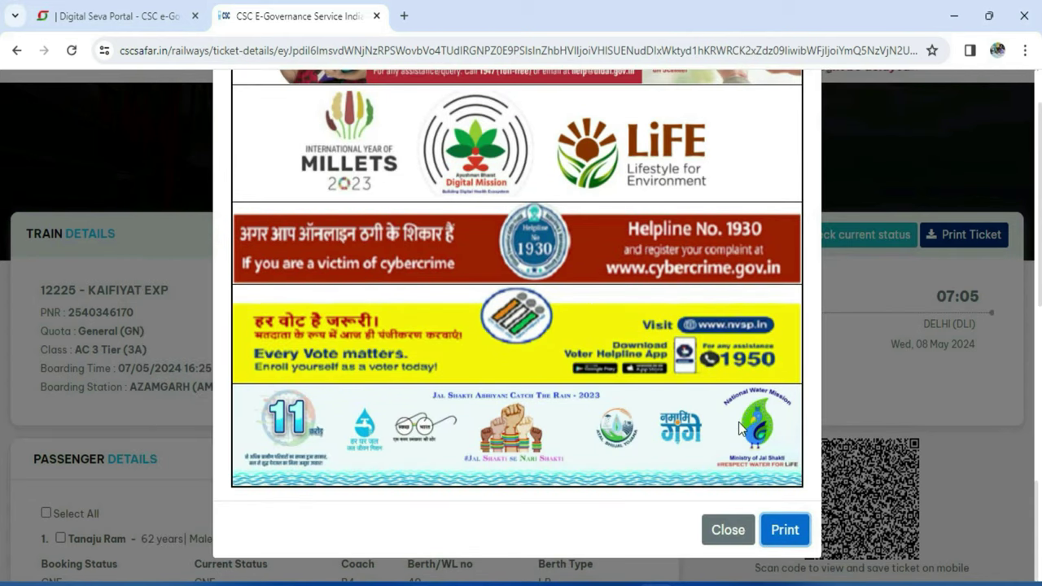
scroll(741, 409, up, 4)
scroll(748, 415, up, 3)
scroll(758, 423, up, 5)
scroll(758, 424, up, 5)
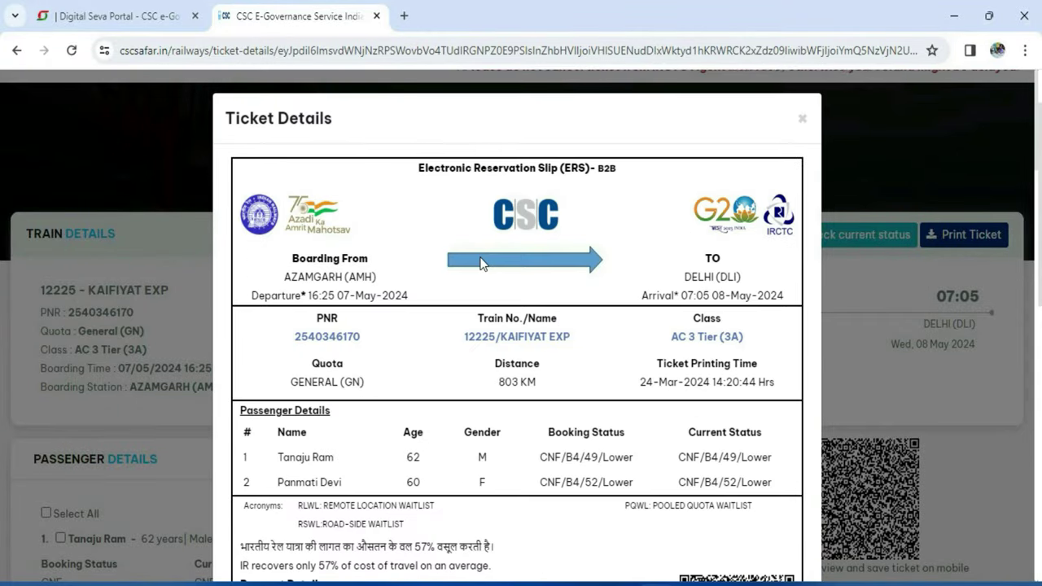